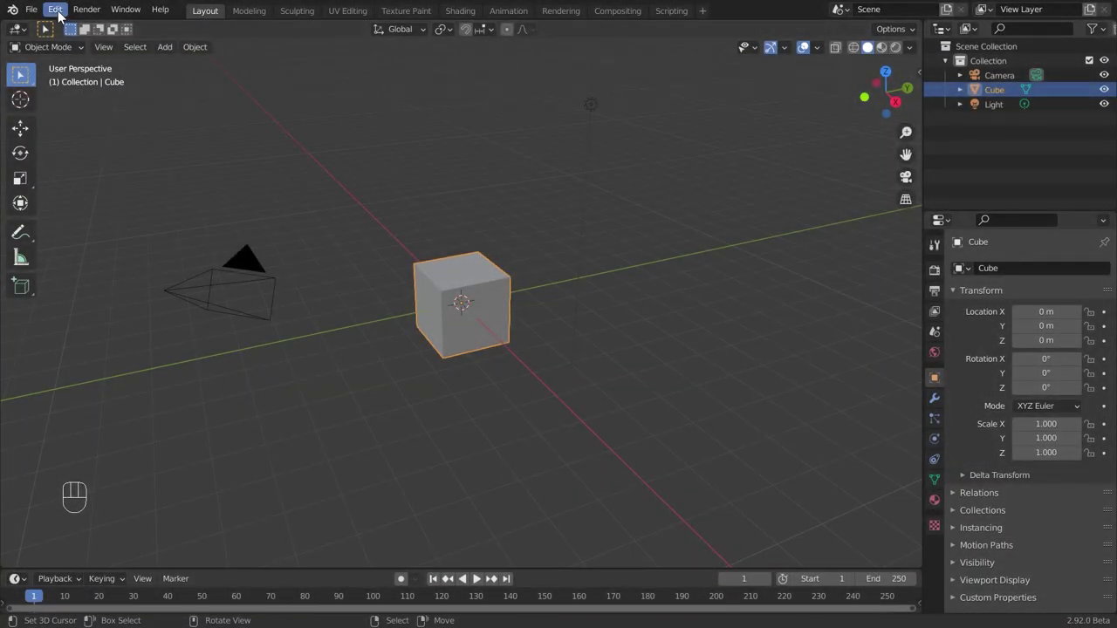
Enable the Add Mesh: Archimesh add-on in Preferences, then close the Preferences window.
left_click(56, 11)
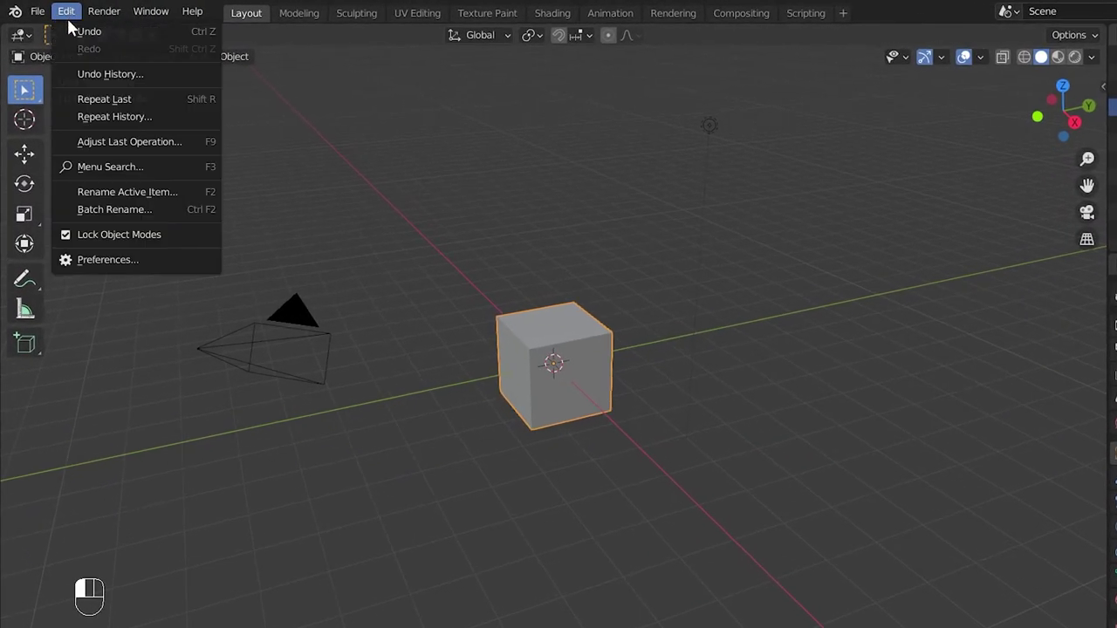
left_click(168, 258)
left_click(91, 218)
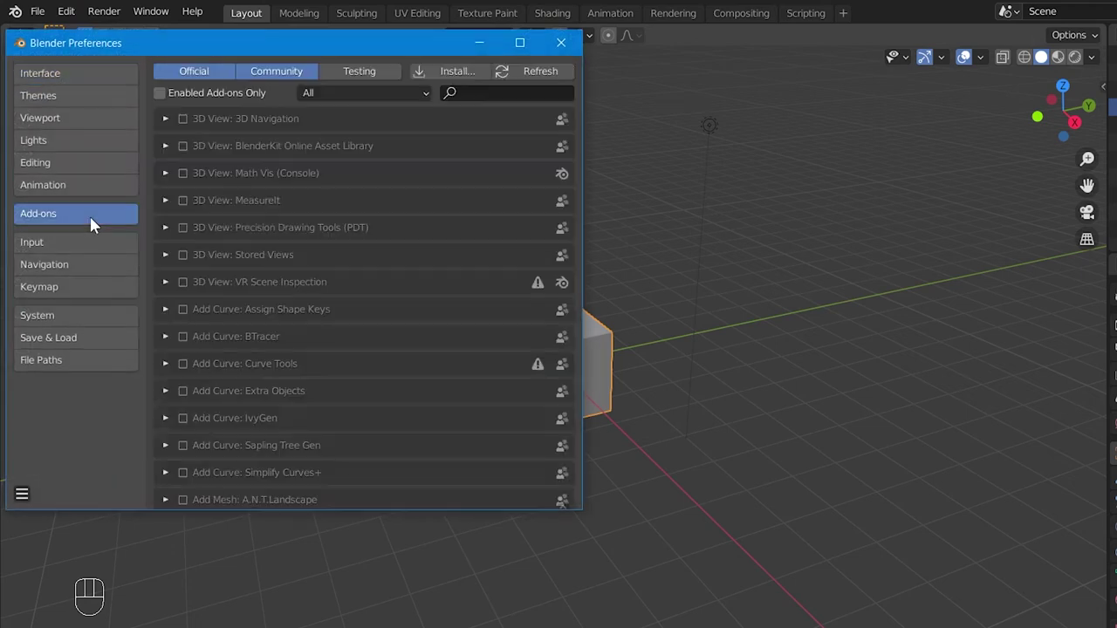
left_click(371, 92)
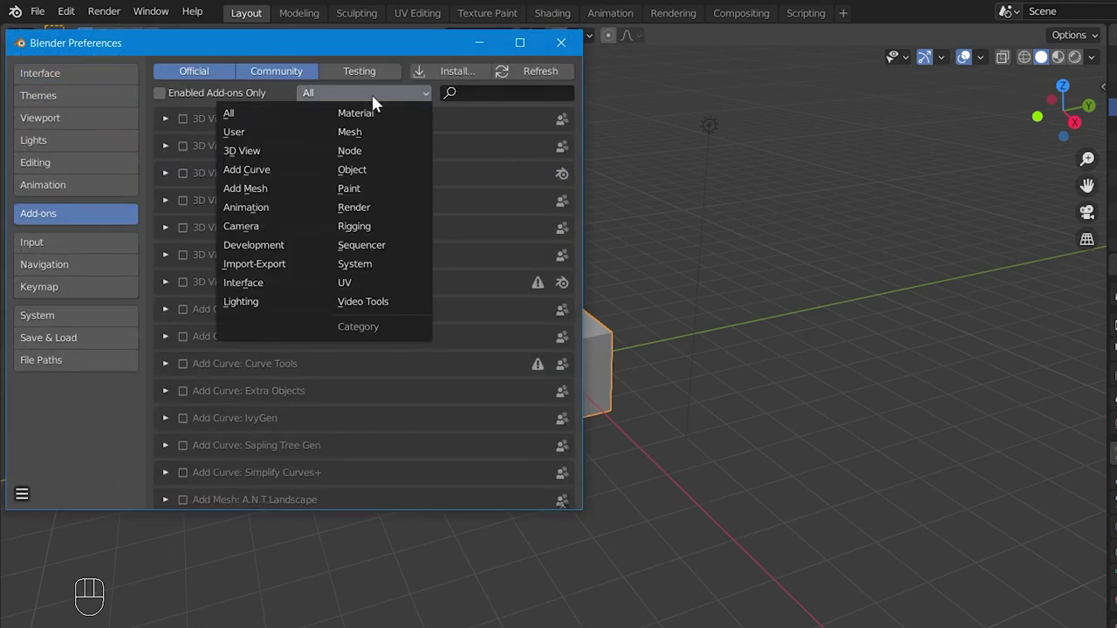
left_click(305, 189)
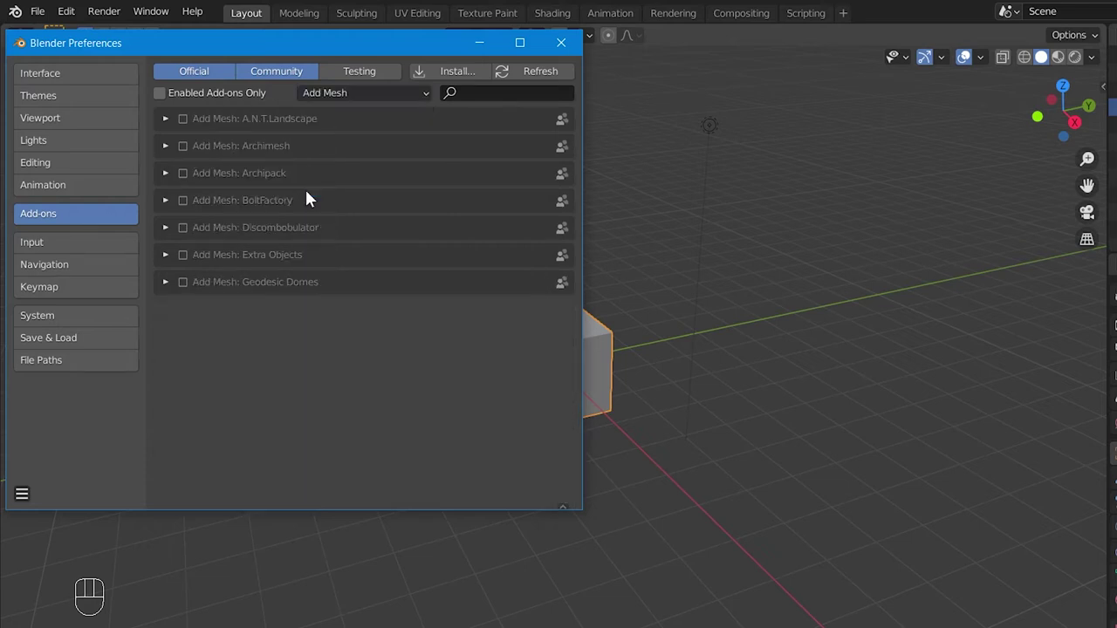
left_click(182, 147)
left_click(559, 45)
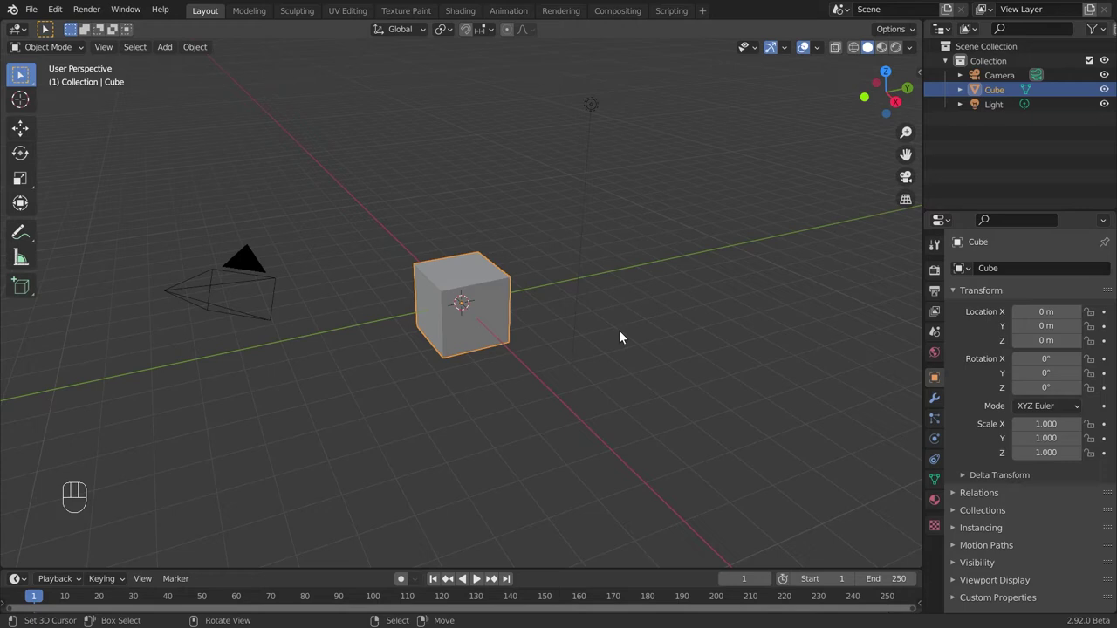
Delete the camera, light and cube, then bring up Add > Mesh > Archimesh > Decoration props.
key("a")
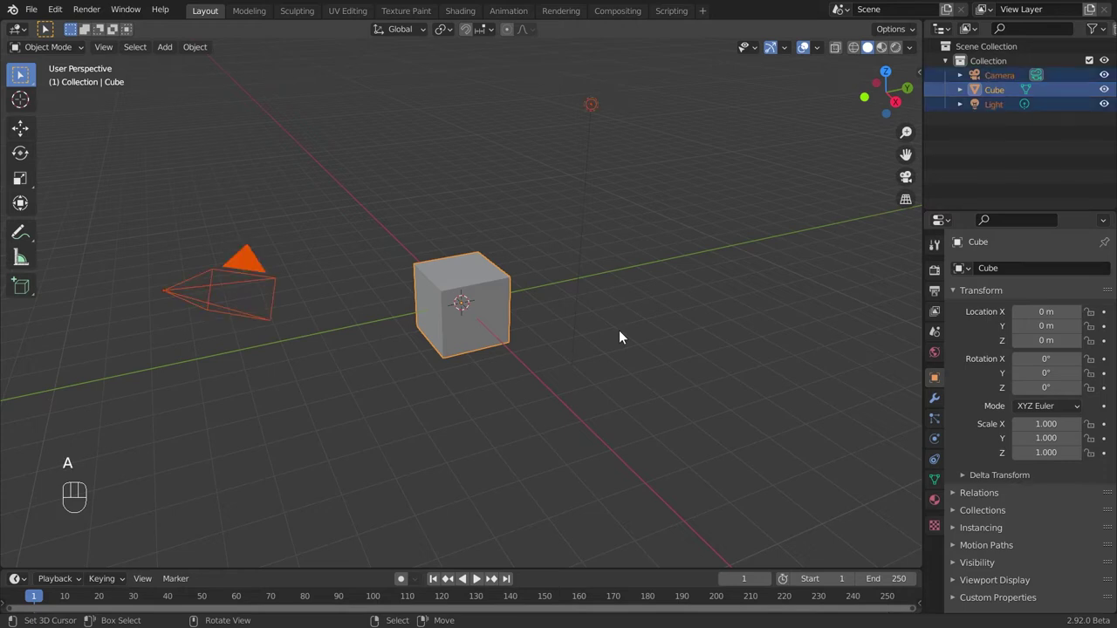
key("Delete")
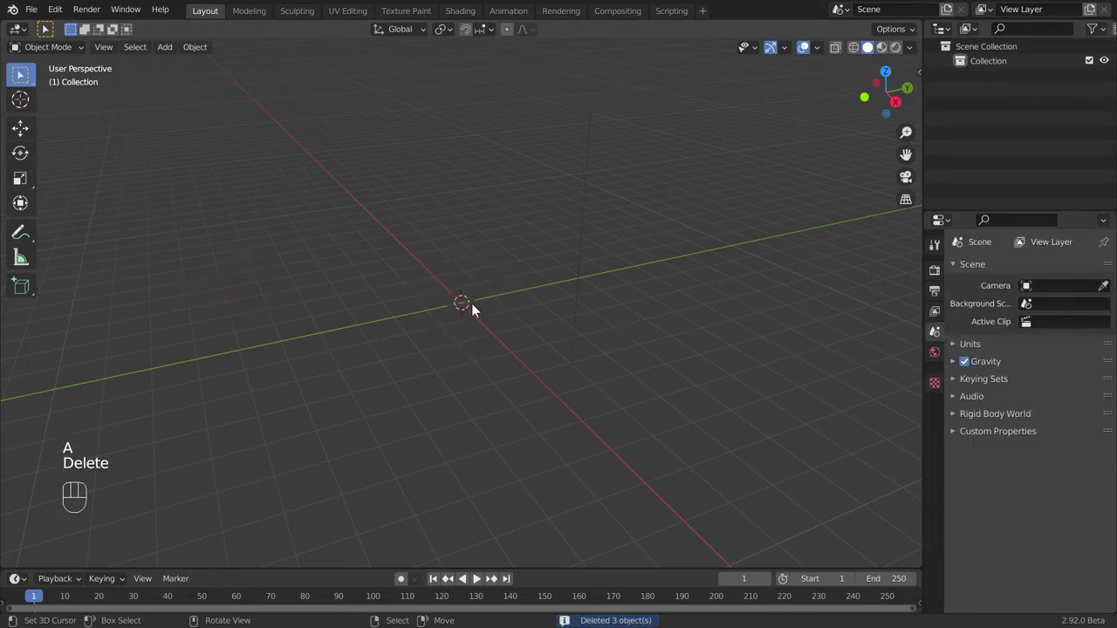
key("shift+a")
mouse_move(199, 157)
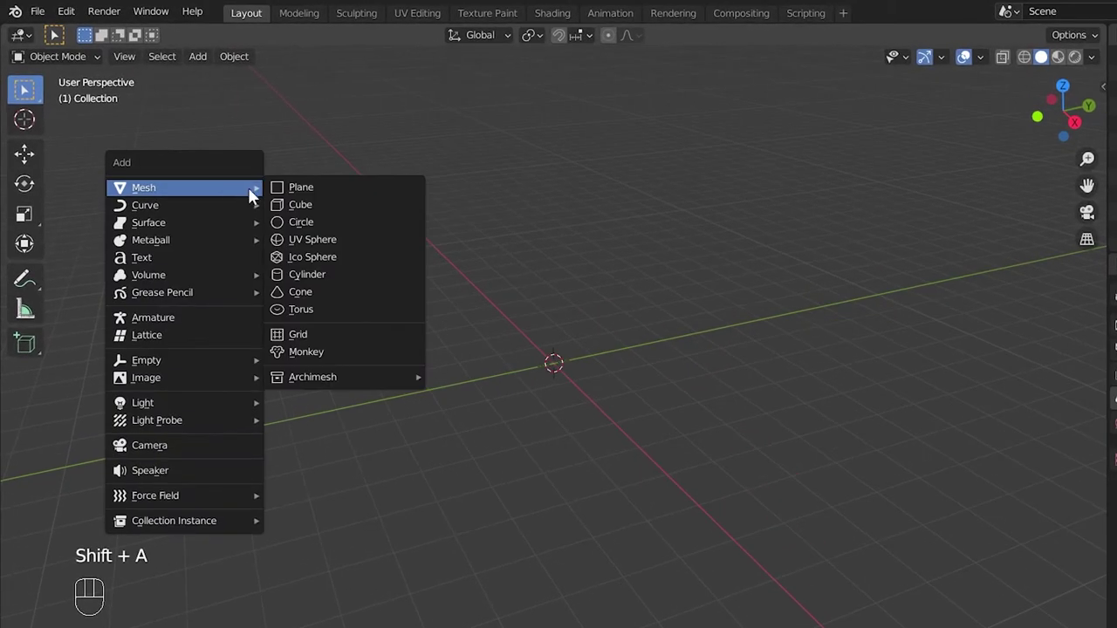
mouse_move(337, 384)
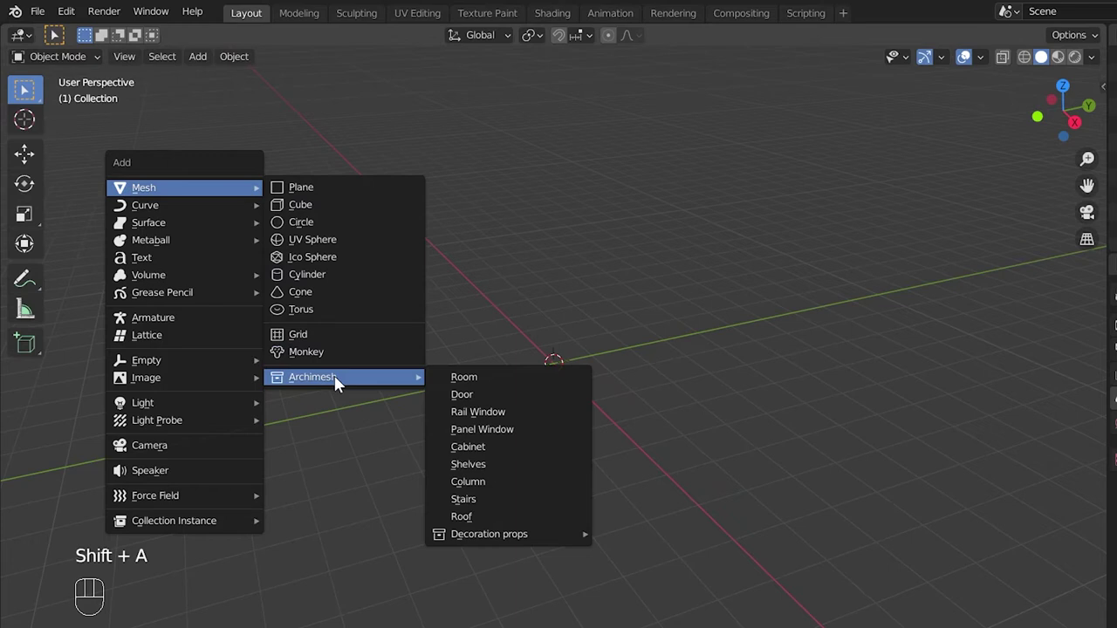
mouse_move(528, 536)
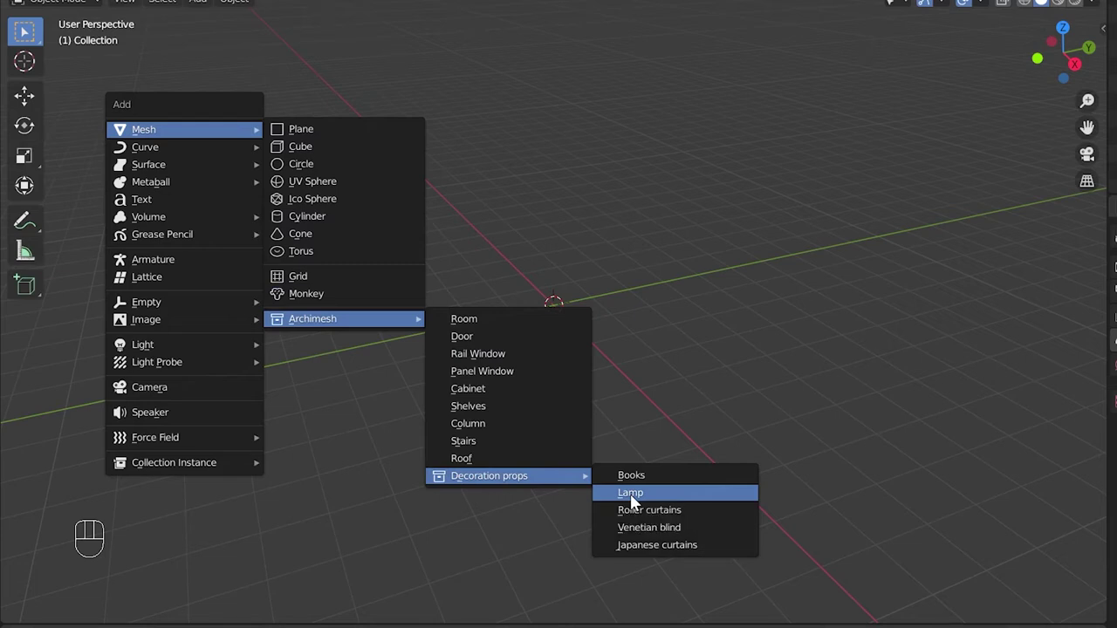
Add the Archimesh Lamp, zoom in on a maximized viewport, and expand its Lamp parameters.
left_click(631, 493)
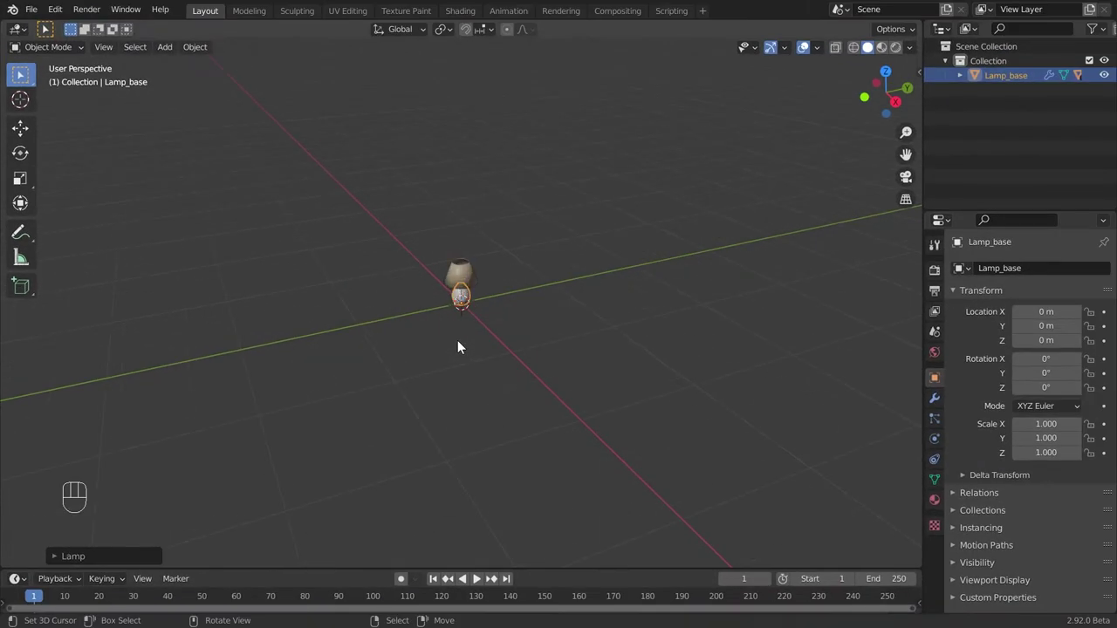
scroll(457, 347, "up", 8)
middle_click_drag(493, 273, 586, 300)
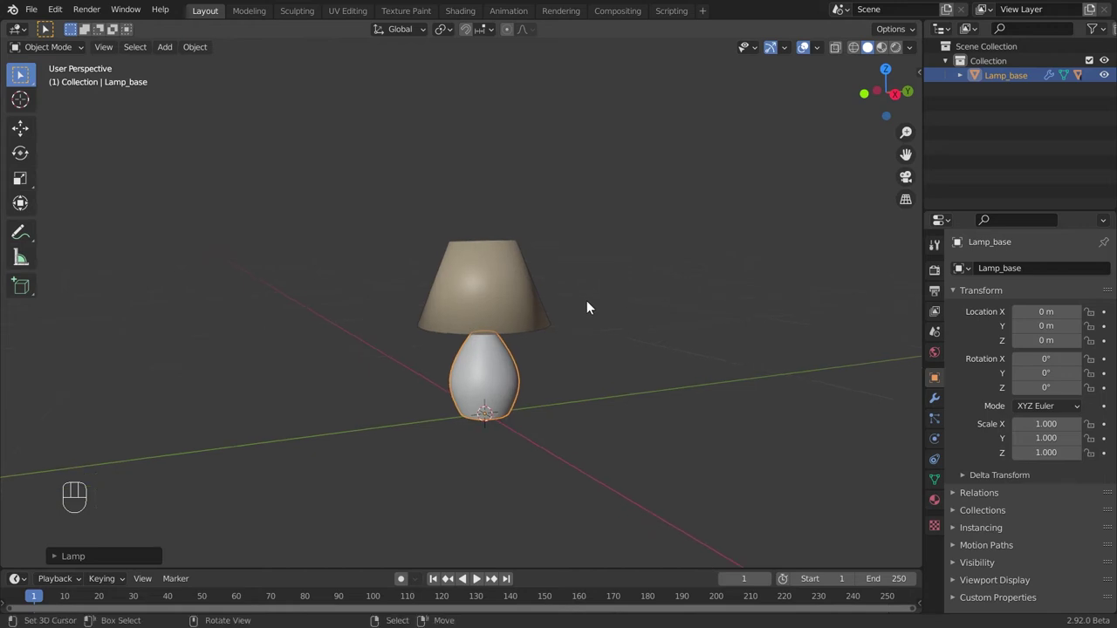
key("ctrl+space")
scroll(590, 322, "up", 4)
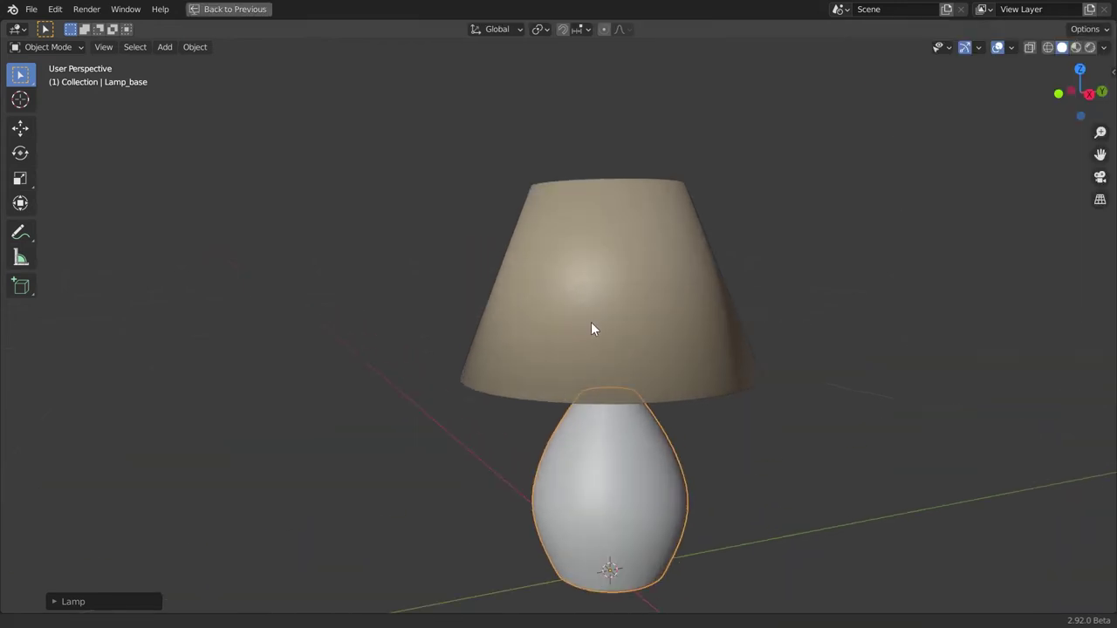
middle_click_drag(591, 328, 698, 406)
left_click(123, 600)
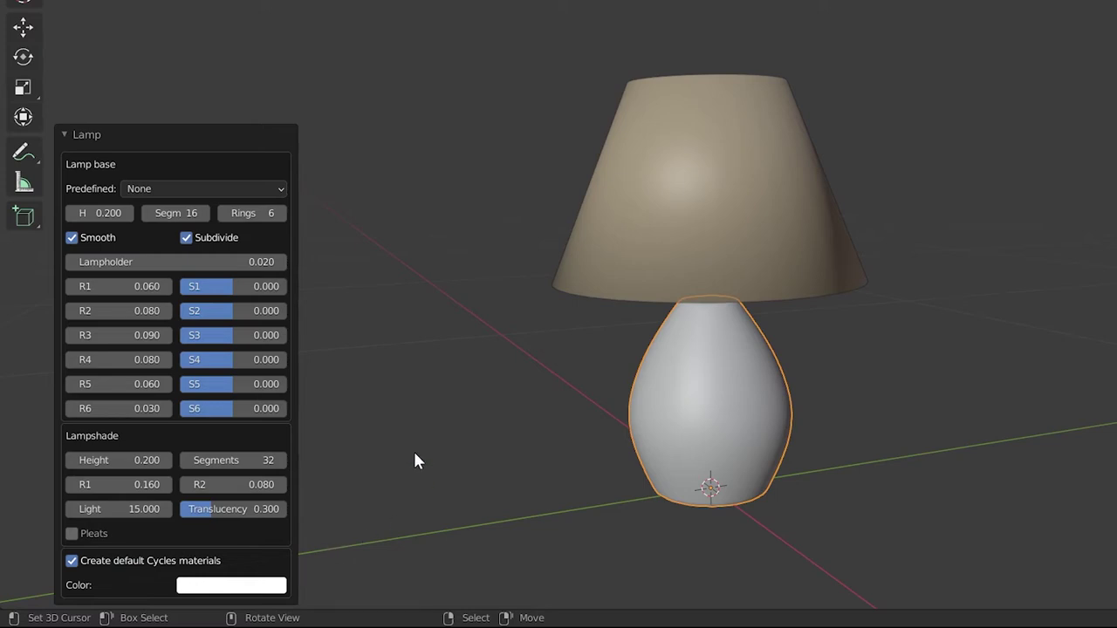
Add a new Archimesh lamp and scale its lampshade up to 1.247.
key("shift+a")
mouse_move(523, 460)
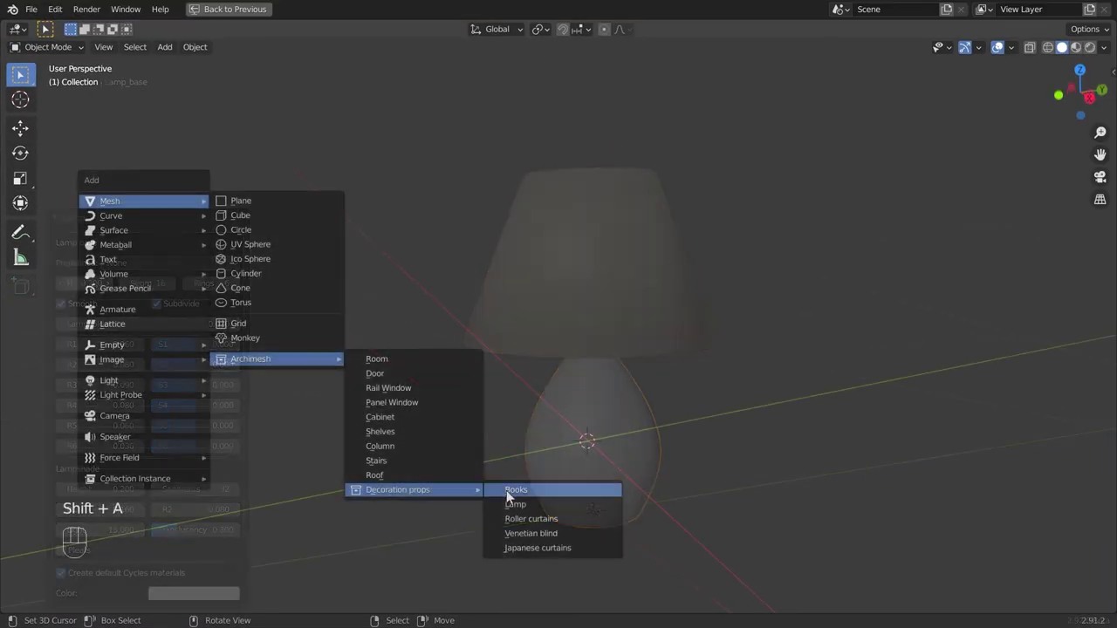
left_click(527, 501)
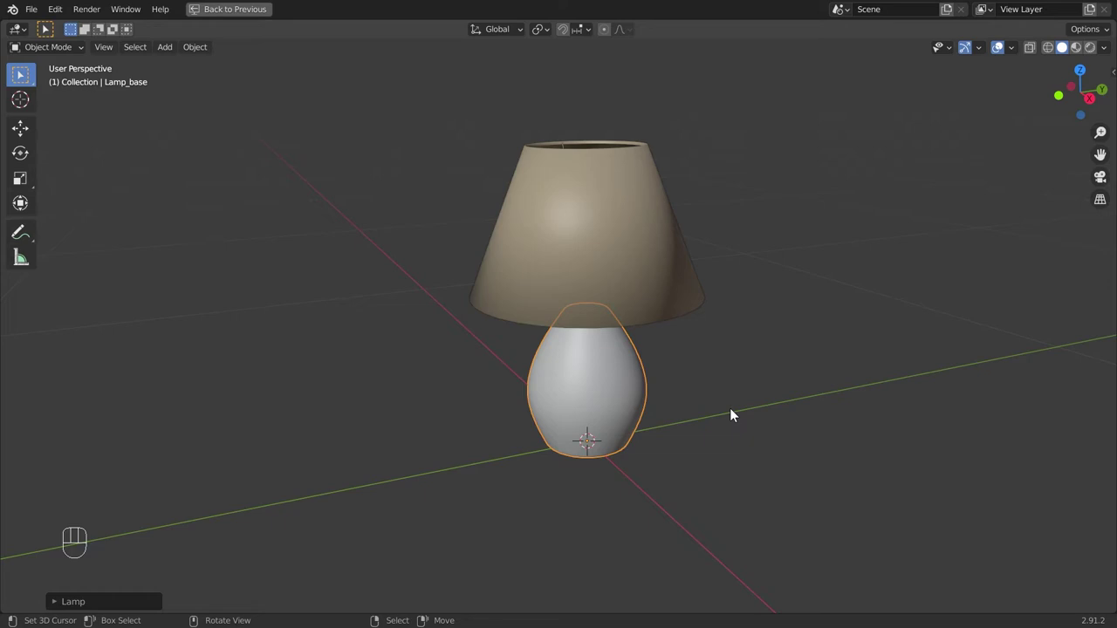
left_click(696, 258)
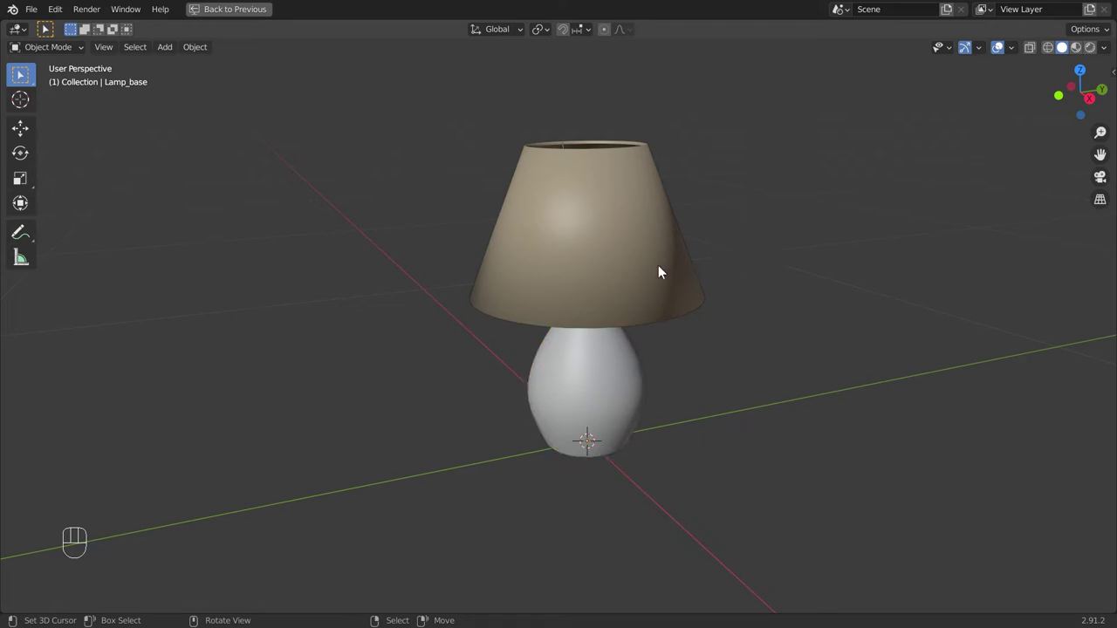
left_click(658, 272)
key("s")
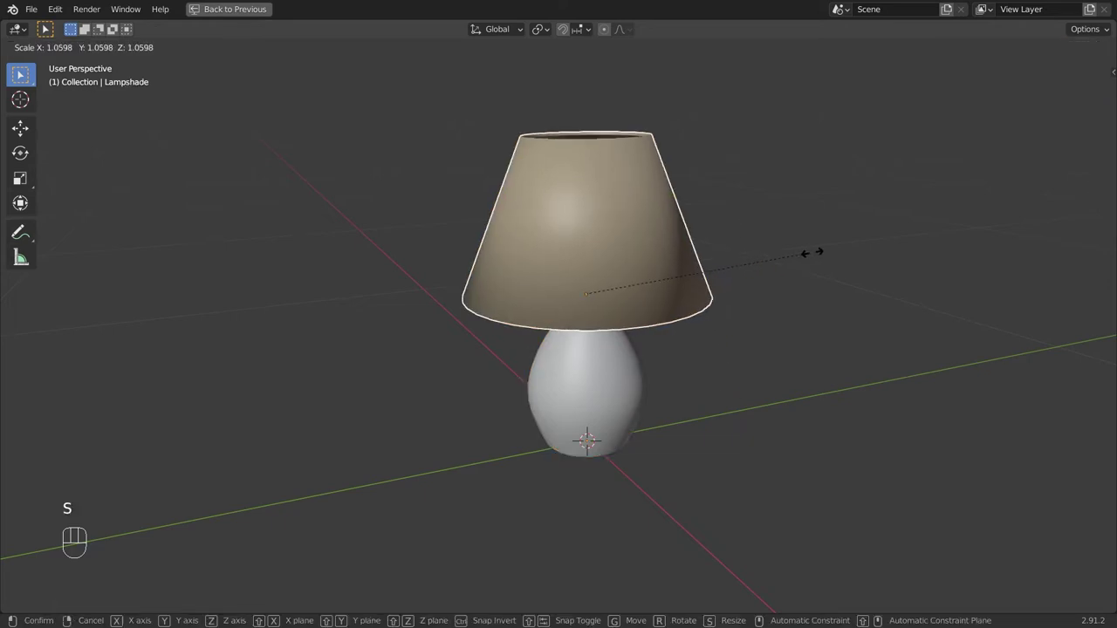
left_click(850, 249)
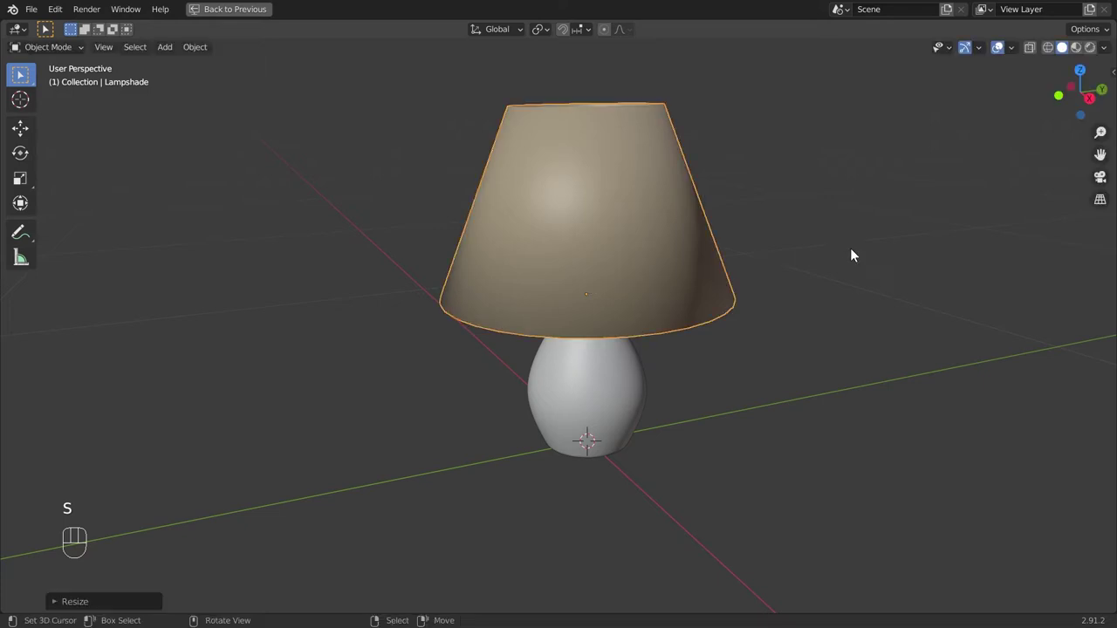
Check the resize values, reselect the lampshade, and bring back the Lamp settings panel on the left.
left_click(125, 602)
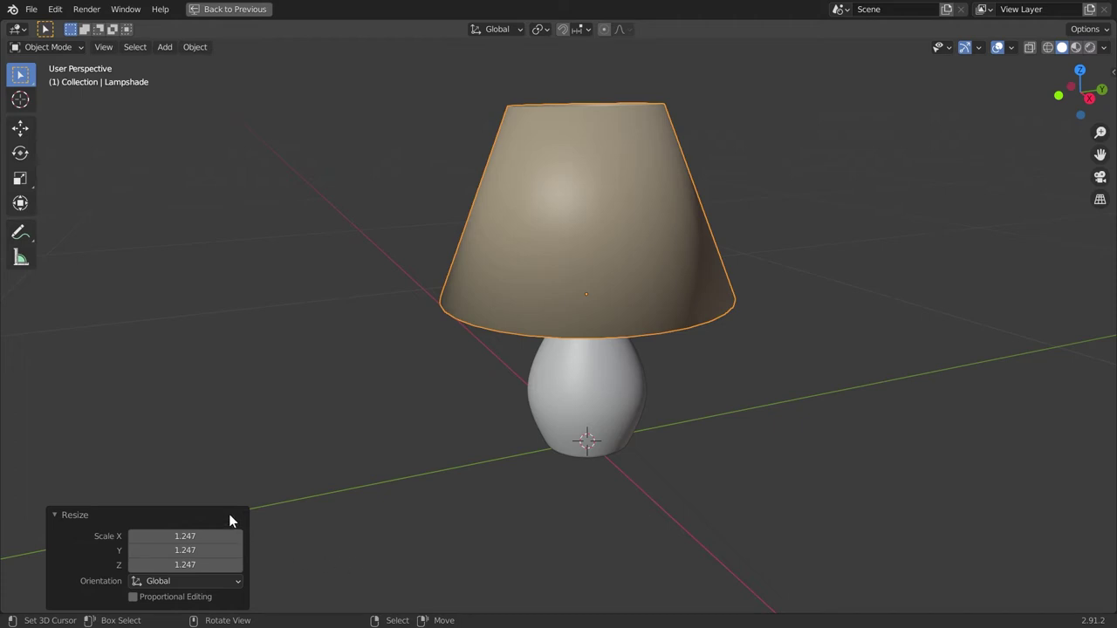
left_click(71, 518)
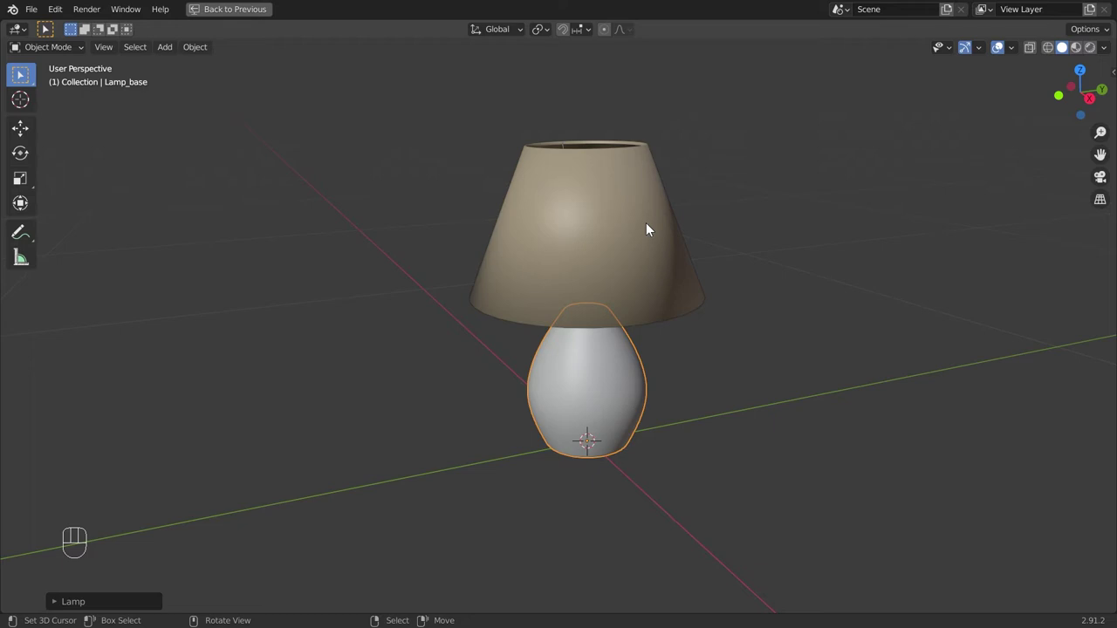
left_click(647, 229)
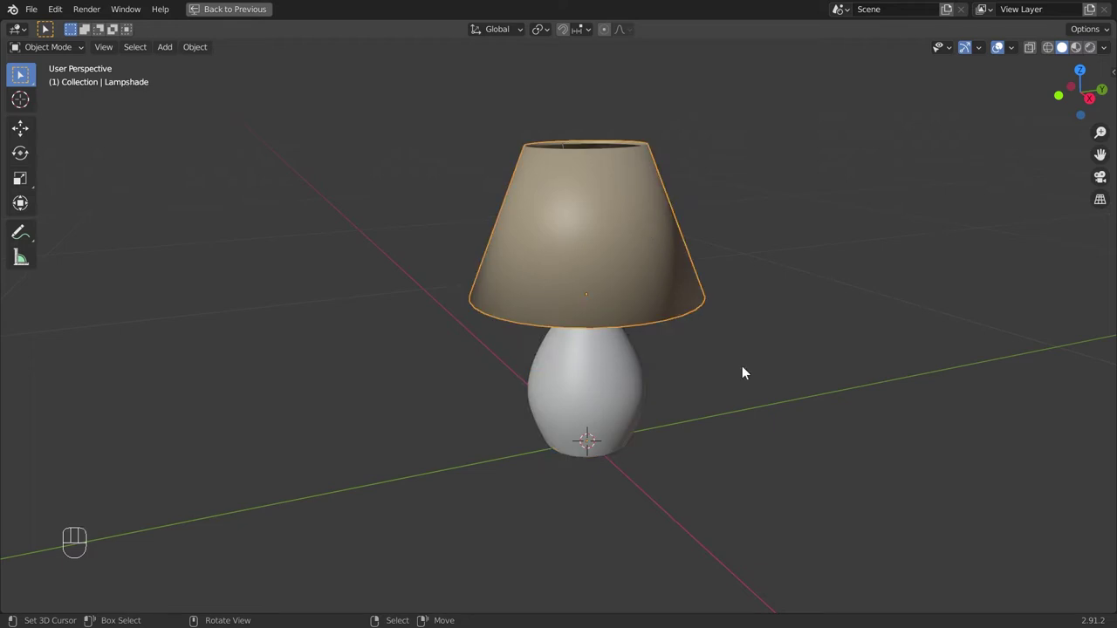
key("F9")
left_click_drag(830, 236, 317, 124)
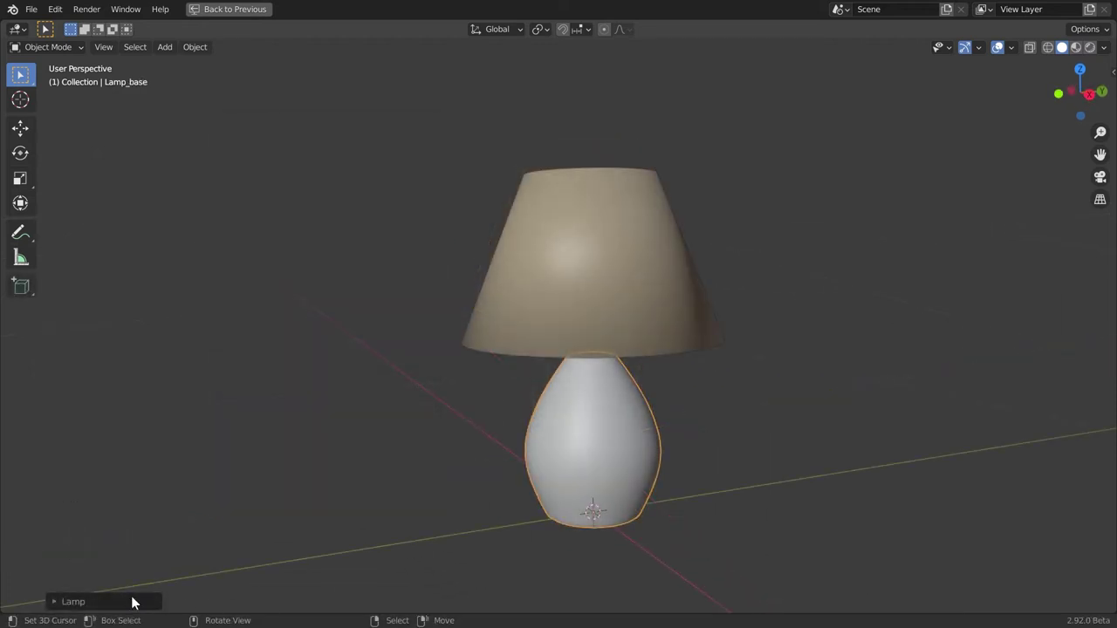
Trial a higher lamp base height, leaving it at 0.200.
left_click(127, 602)
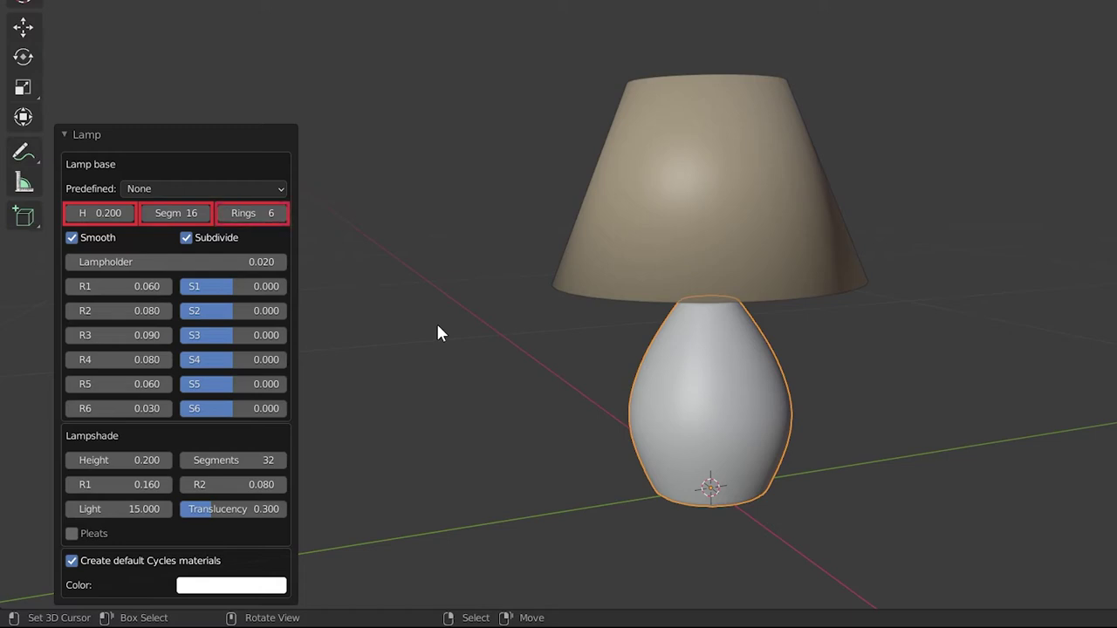
left_click(124, 213)
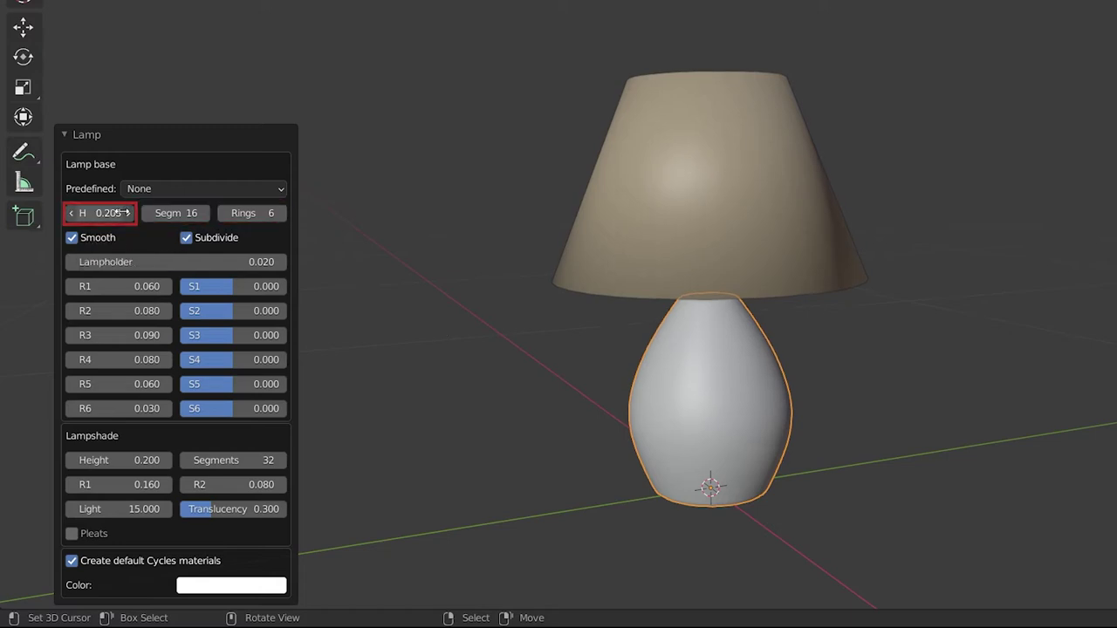
mouse_move(124, 213)
left_mouse_down()
mouse_move(179, 212)
mouse_move(124, 213)
left_mouse_up()
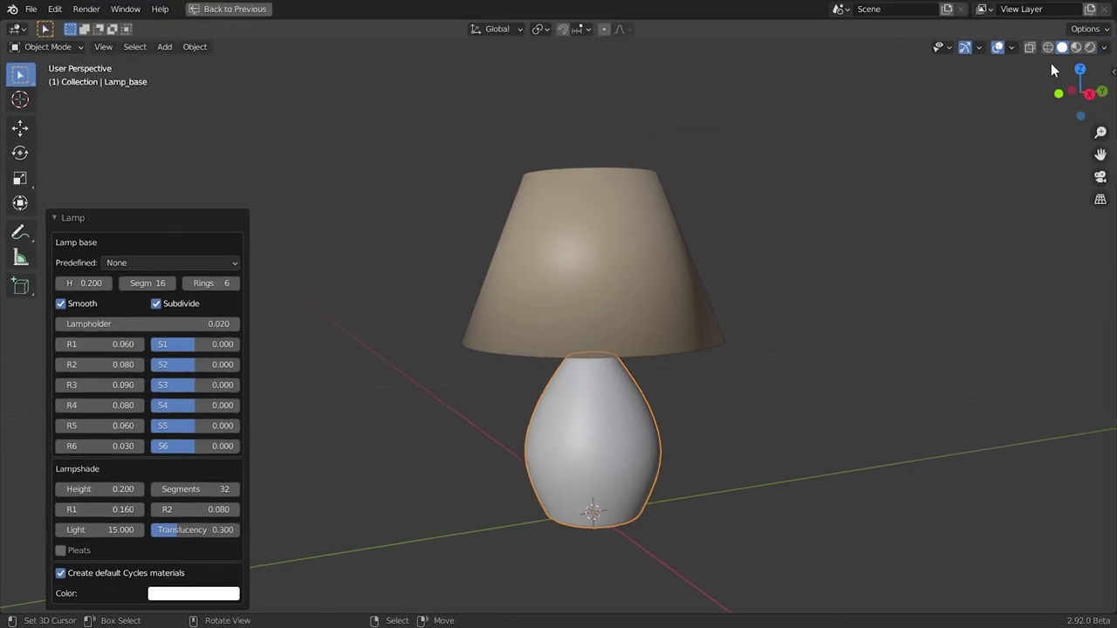
left_click(1048, 47)
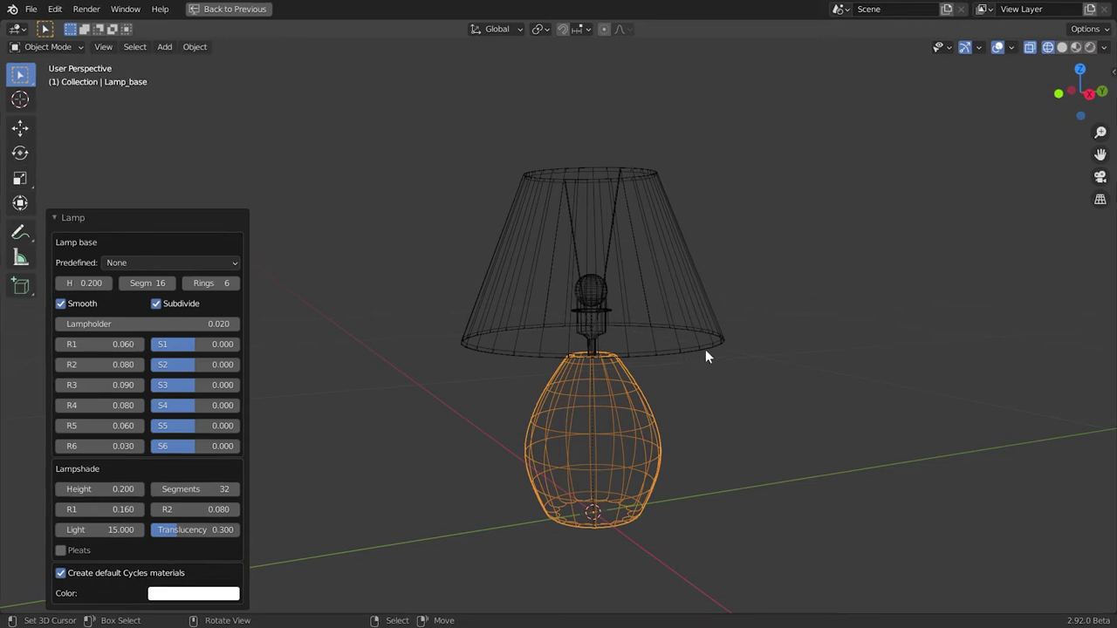
left_click(126, 282)
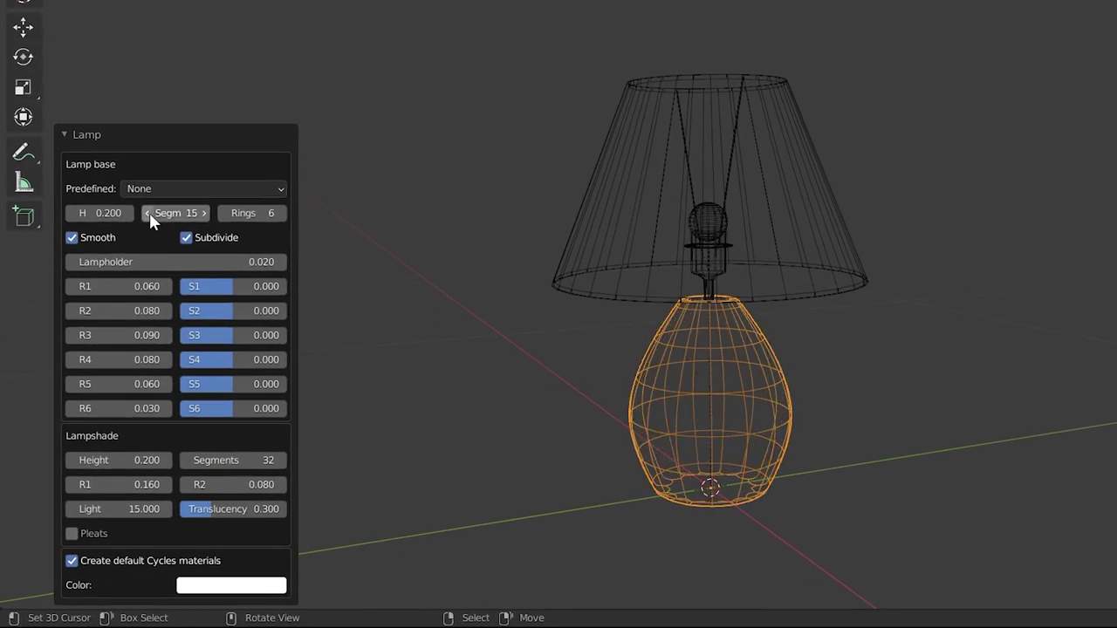
left_click(150, 216)
left_click(150, 215)
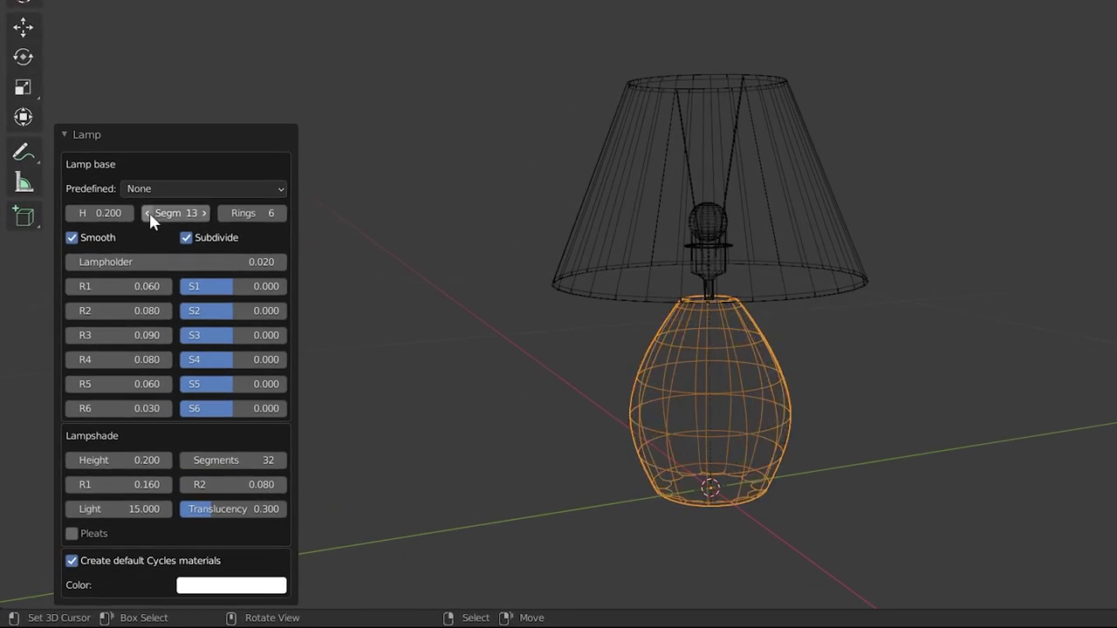
left_click(204, 219)
left_click(204, 219)
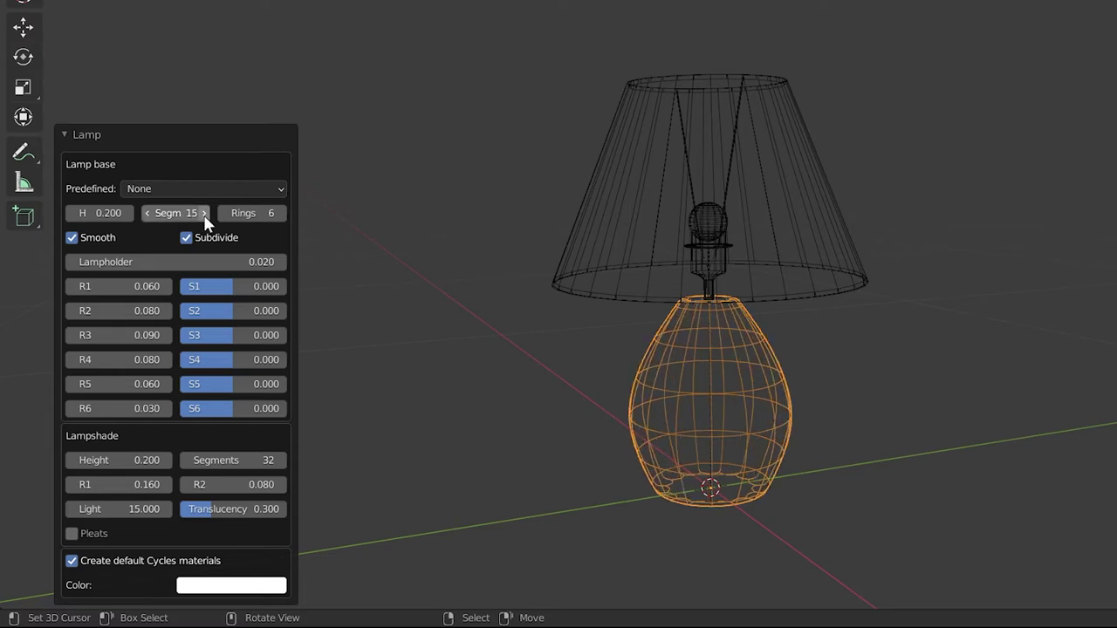
left_click(204, 218)
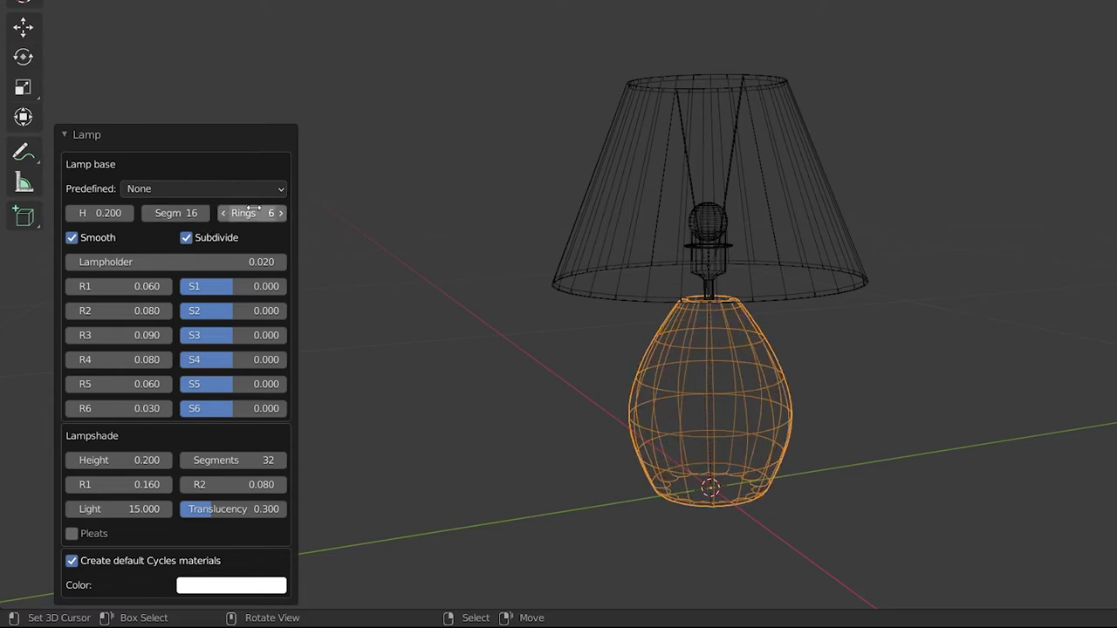
Uncheck Subdivide and leave Smooth off after briefly testing smooth shading on the base.
left_click(190, 238)
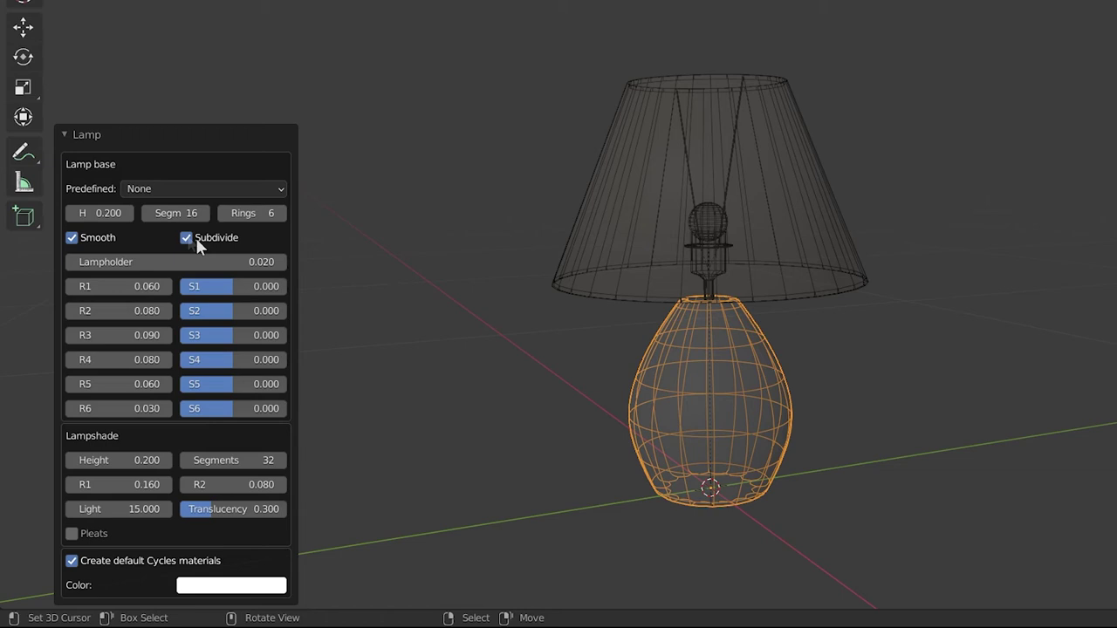
left_click(70, 237)
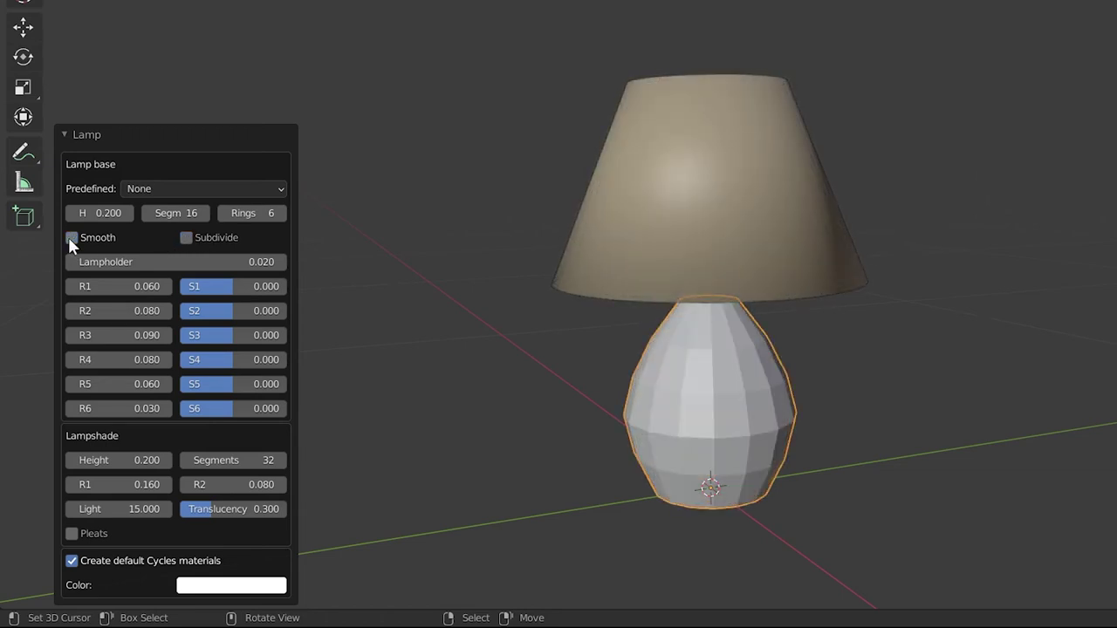
left_click(71, 239)
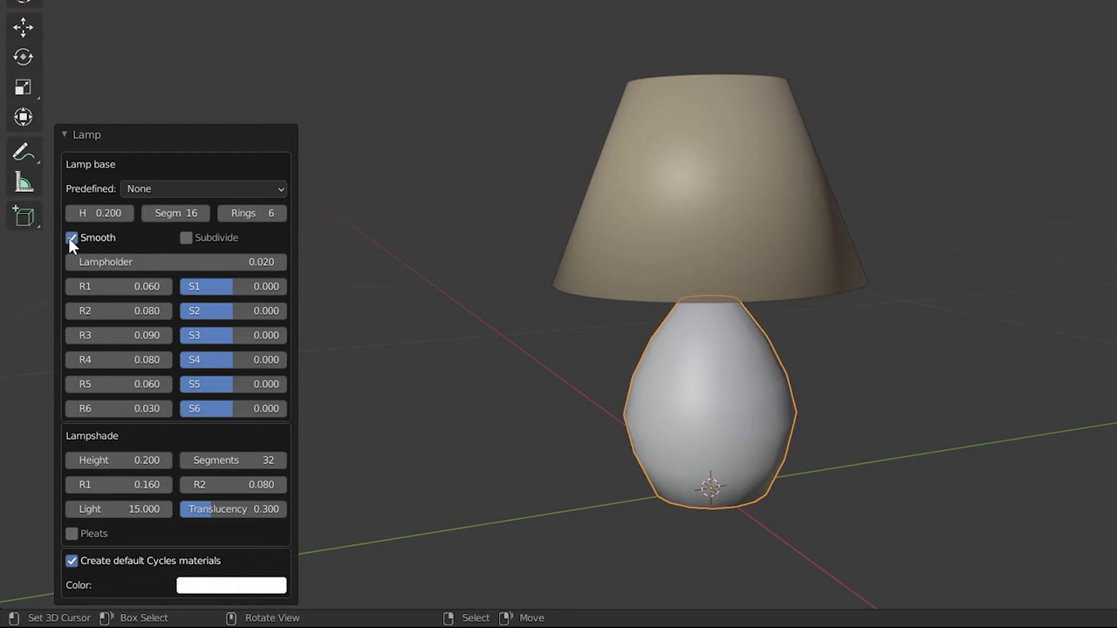
left_click(70, 238)
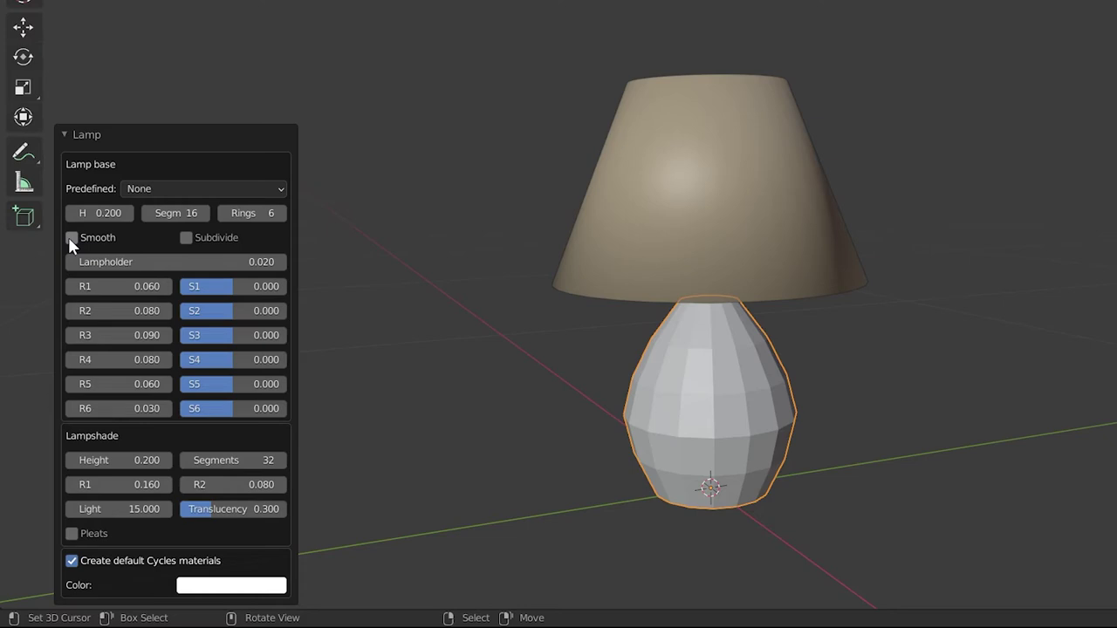
left_click(223, 212)
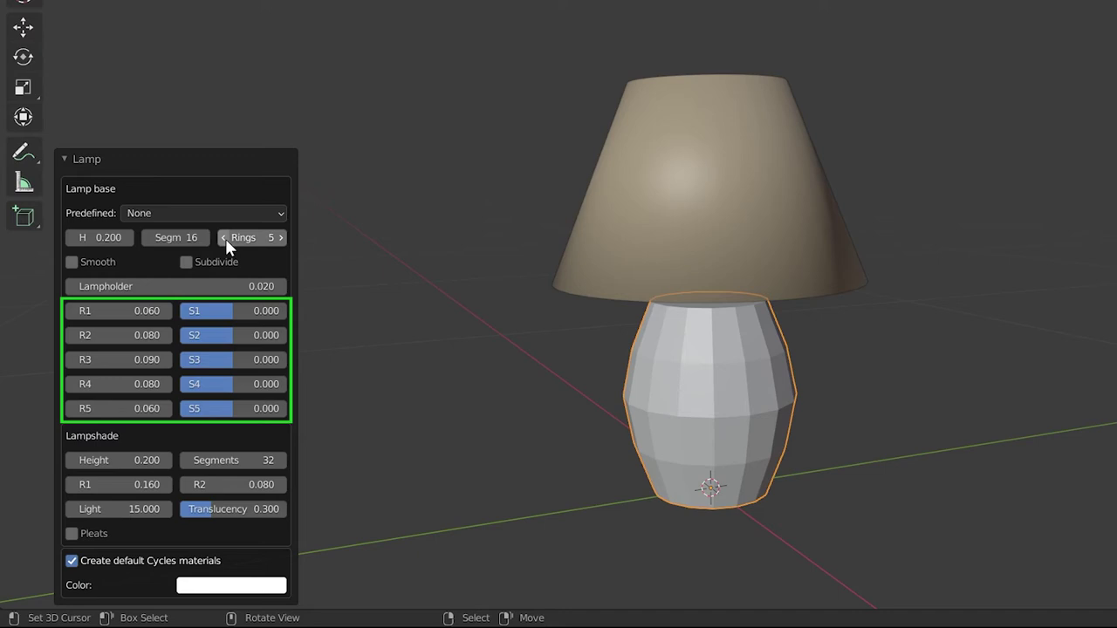
left_click(225, 239)
left_click(225, 263)
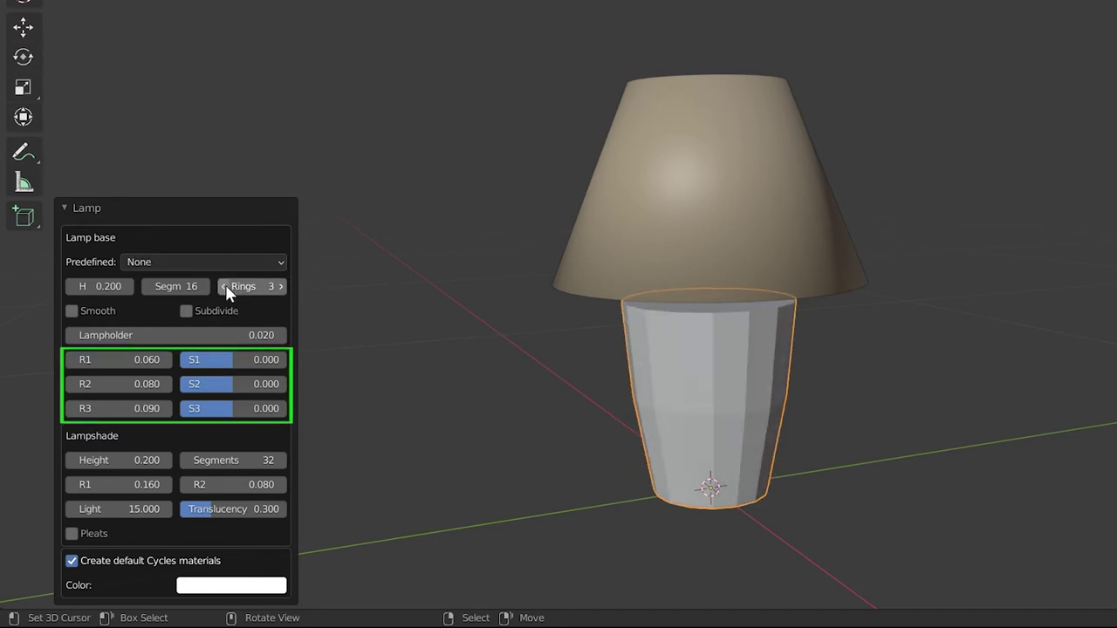
left_click(225, 287)
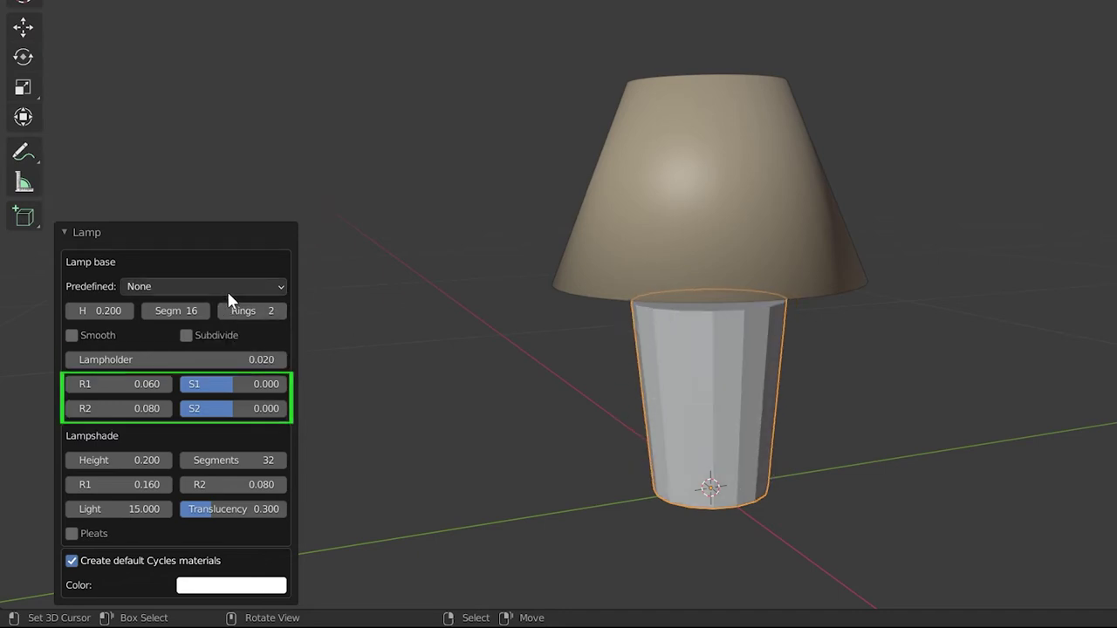
left_click(278, 313)
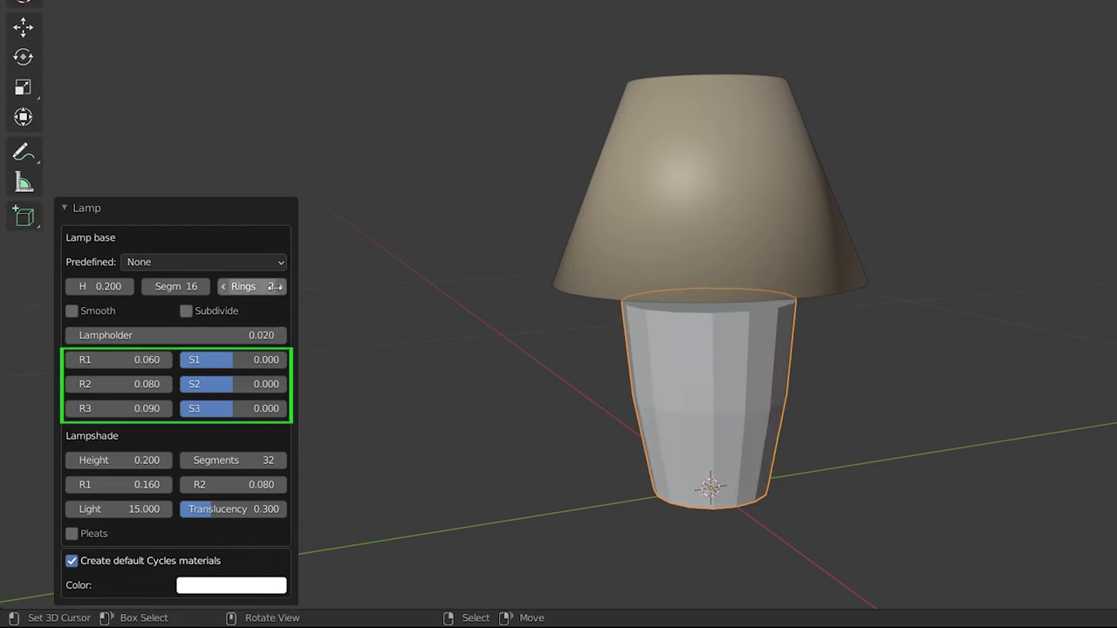
left_click(279, 285)
left_click(278, 261)
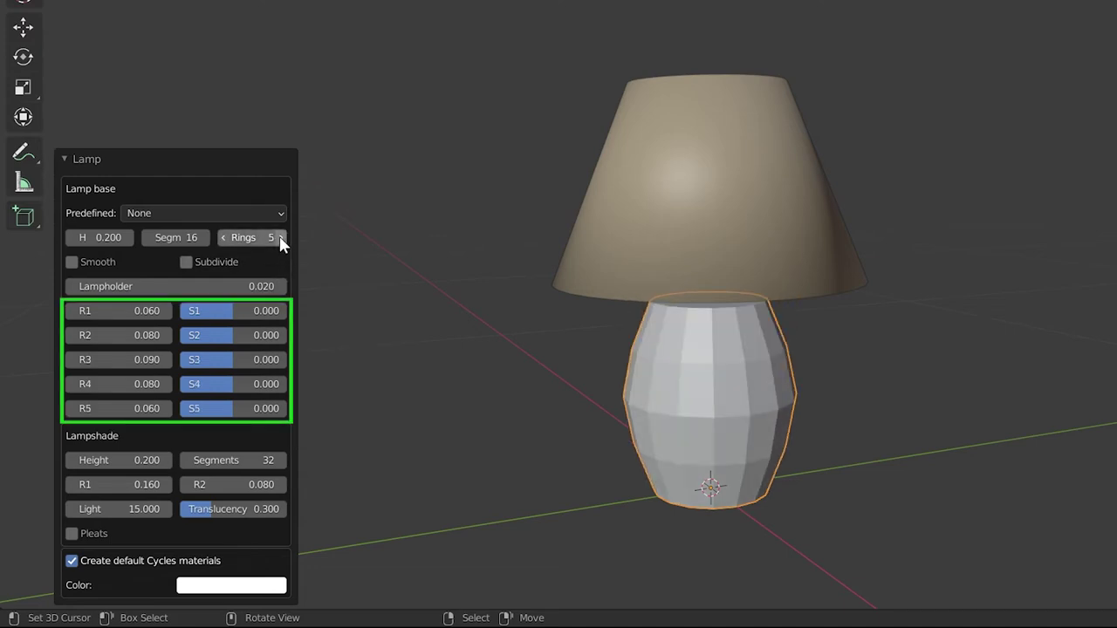
left_click(280, 238)
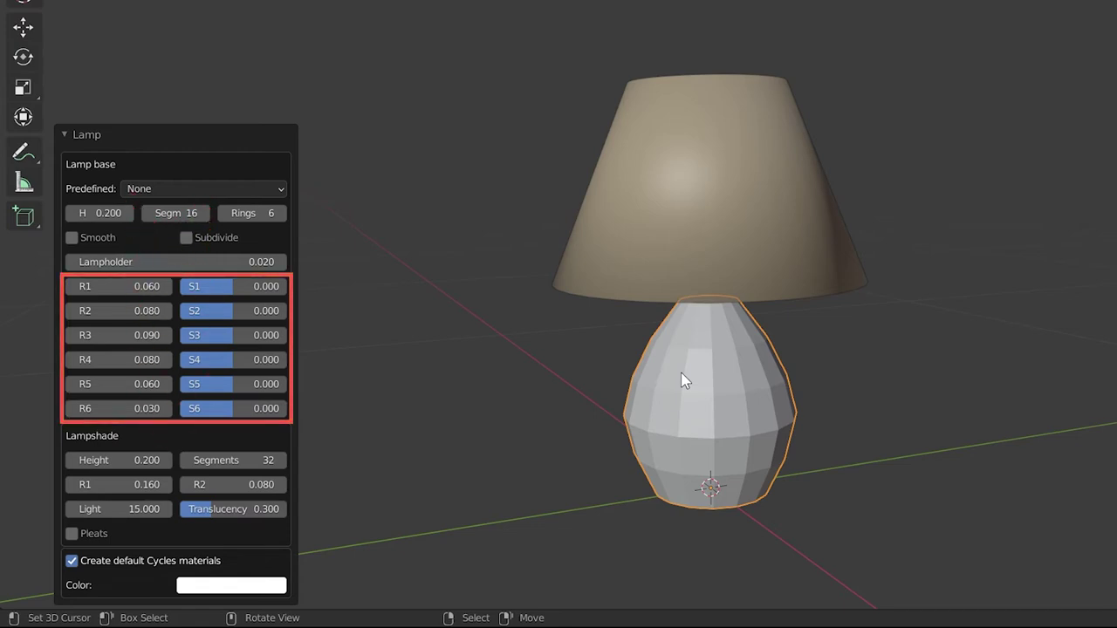
middle_click_drag(680, 372, 862, 312)
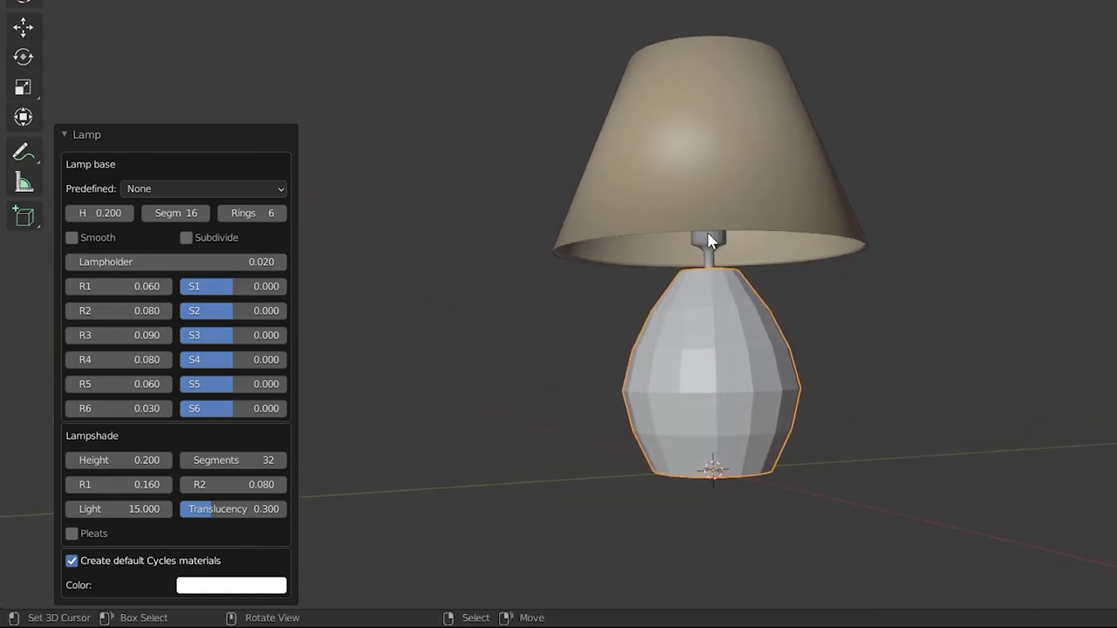
left_click_drag(172, 262, 196, 293)
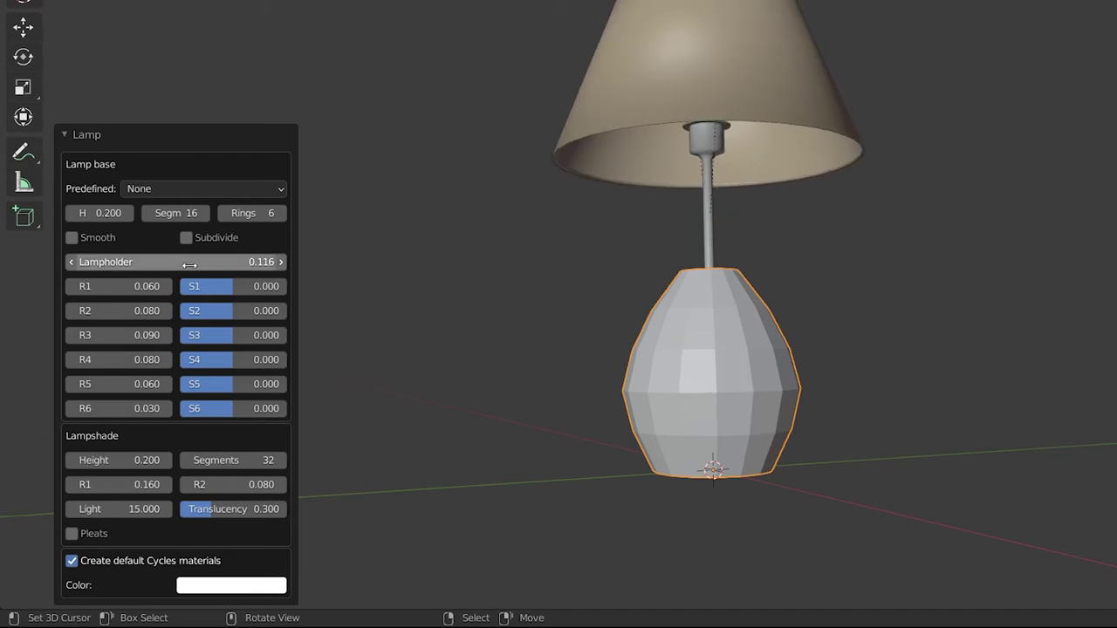
middle_click_drag(690, 282, 686, 304)
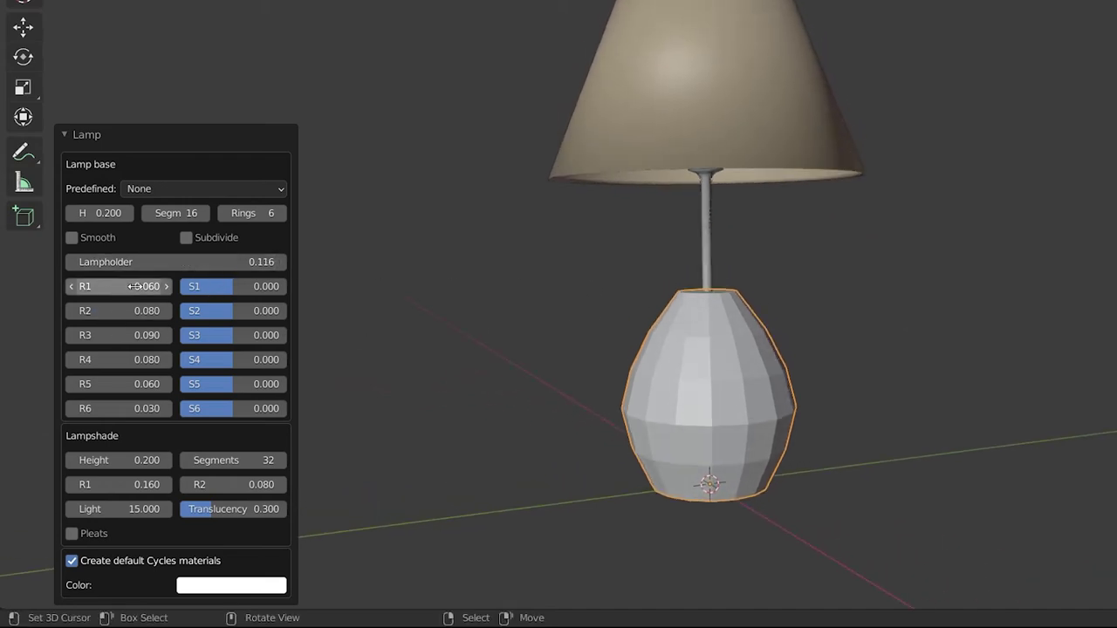
right_click(122, 262)
left_click(140, 260)
middle_click_drag(663, 341, 701, 324)
left_click(186, 238)
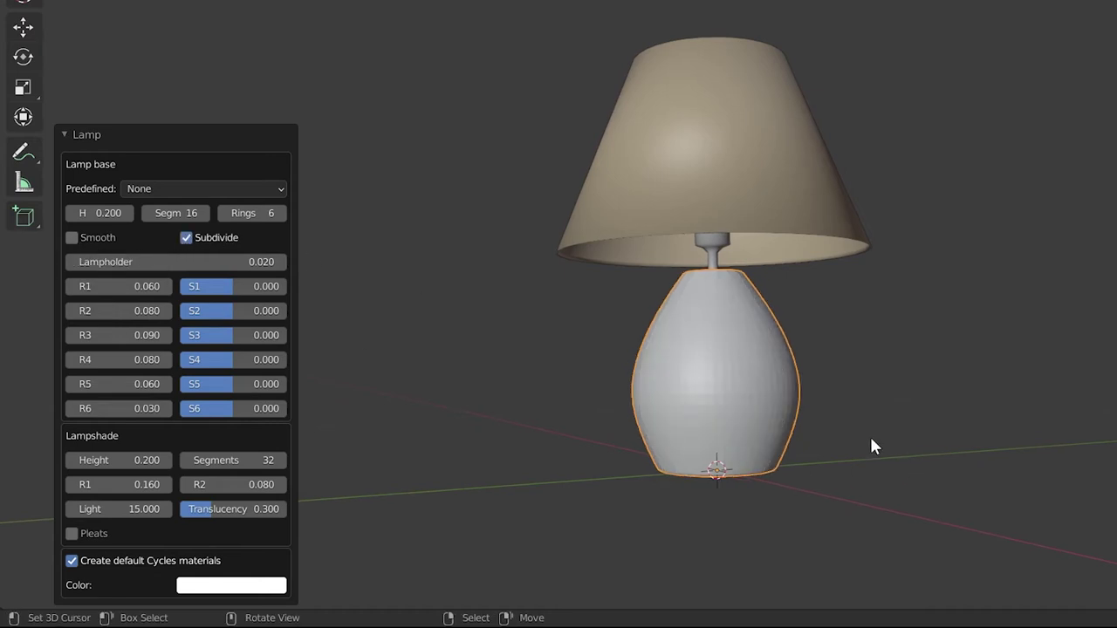
scroll(801, 418, "up", 2)
middle_click_drag(801, 419, 785, 398)
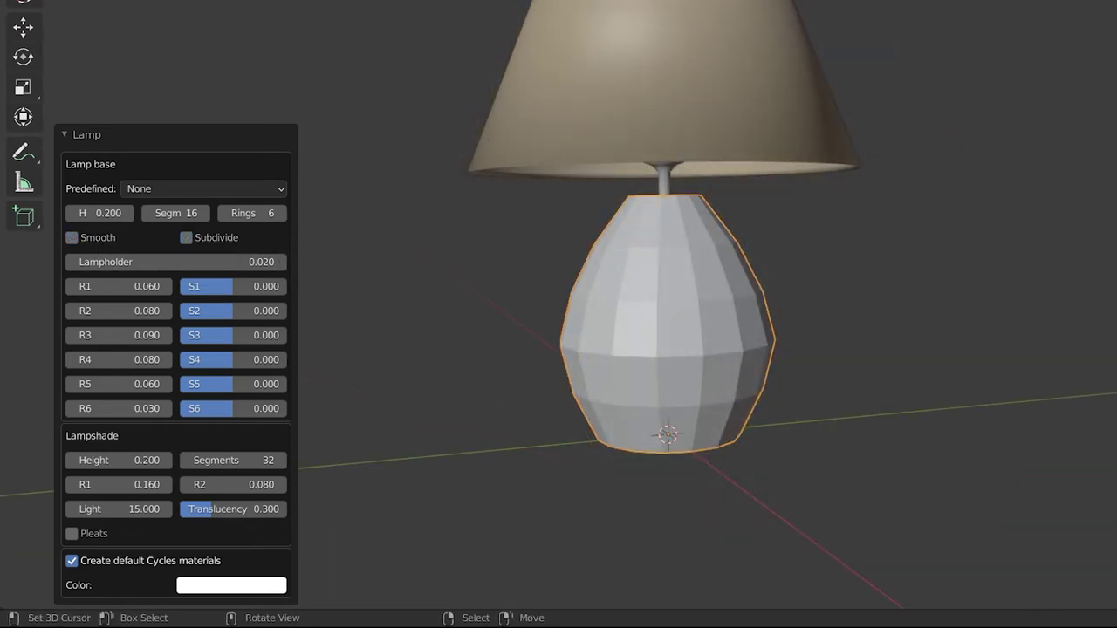
Show wireframe and preview base R2, S4 and S2 changes, resetting S4 and S2 to 0.000.
key("shift+z")
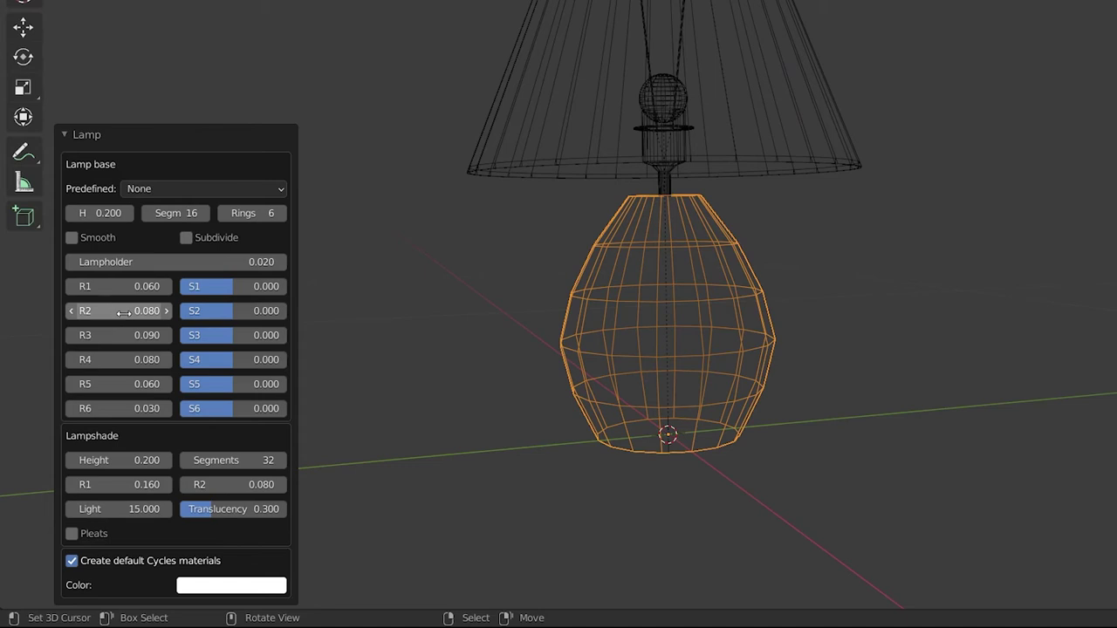
mouse_move(124, 313)
left_mouse_down()
mouse_move(142, 311)
mouse_move(113, 312)
mouse_move(150, 334)
mouse_move(120, 338)
left_mouse_up()
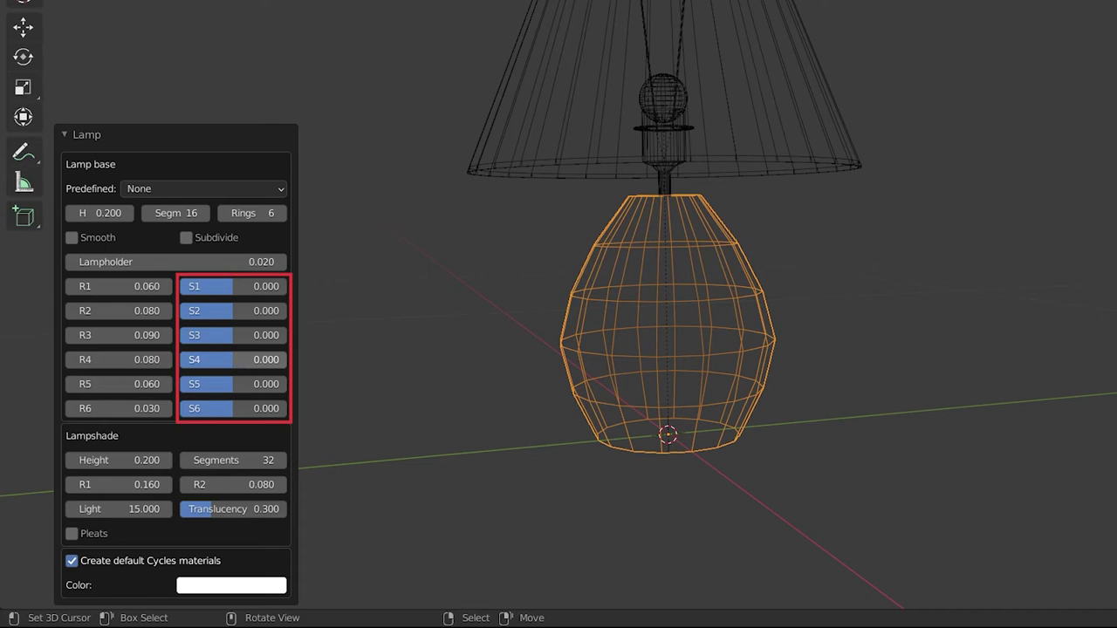
left_click_drag(236, 358, 316, 406)
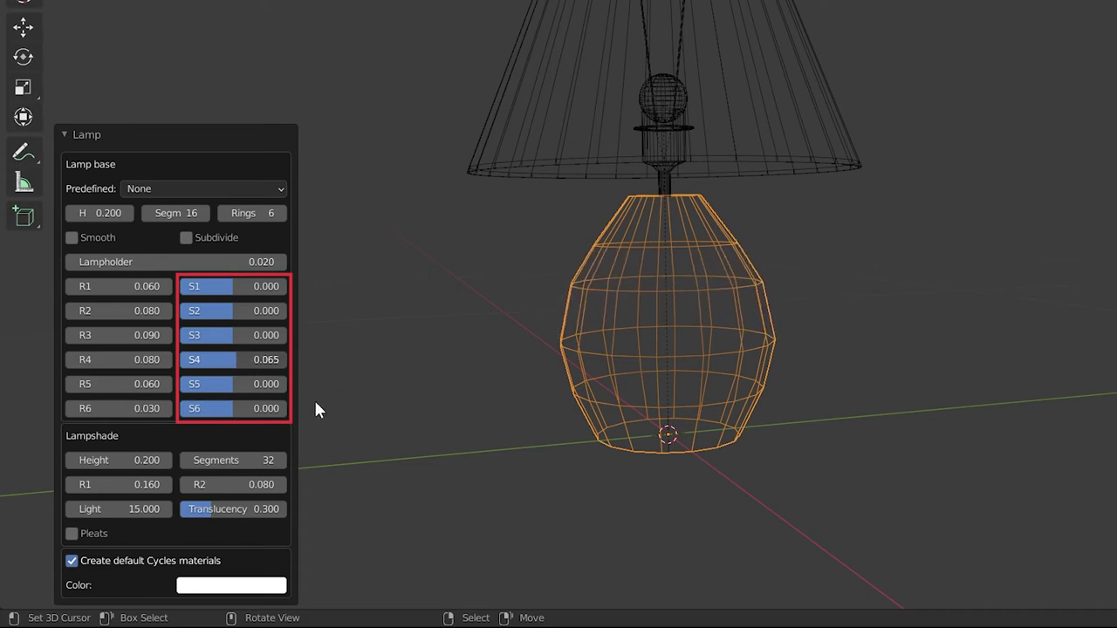
key("BackSpace")
left_click_drag(235, 314, 282, 320)
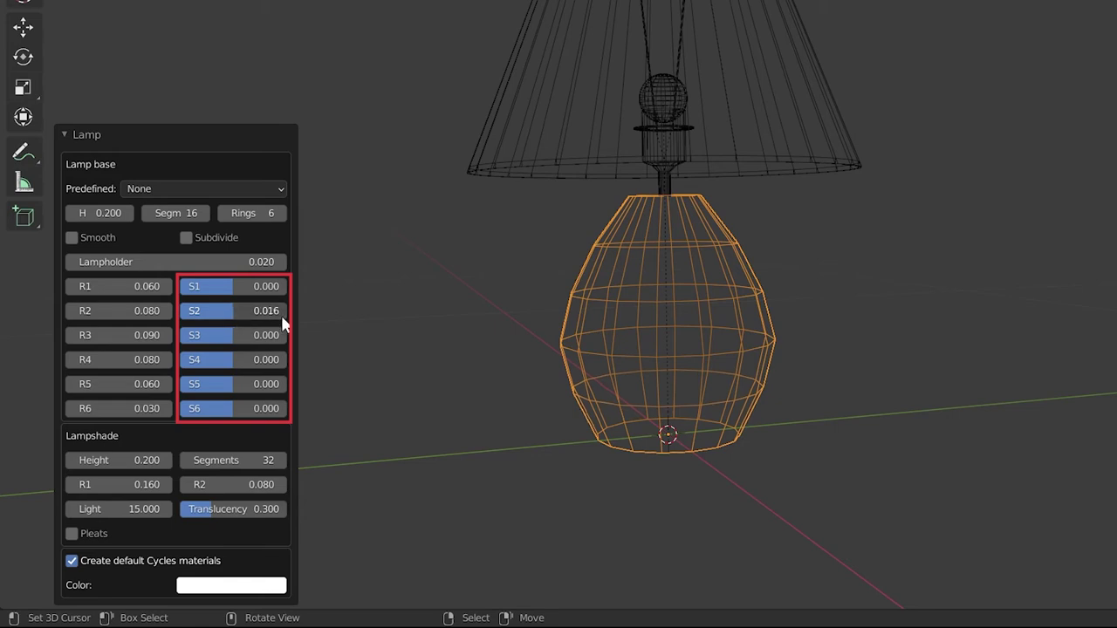
key("BackSpace")
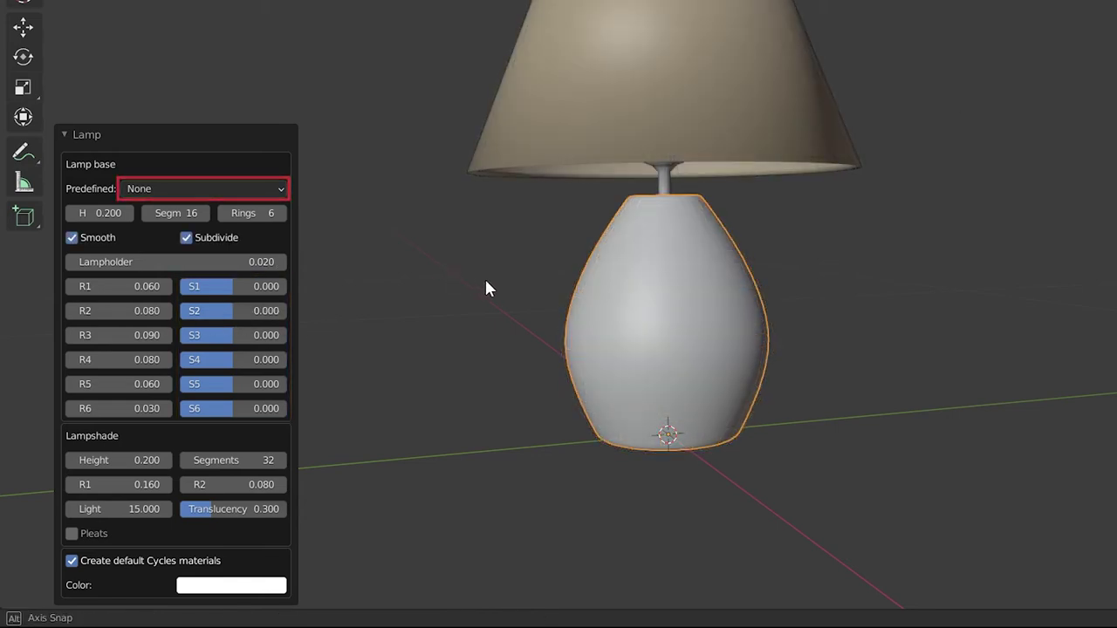
Compare the Sphere, Pear and Vase base presets, settling on Sphere.
left_click(251, 189)
left_click(200, 229)
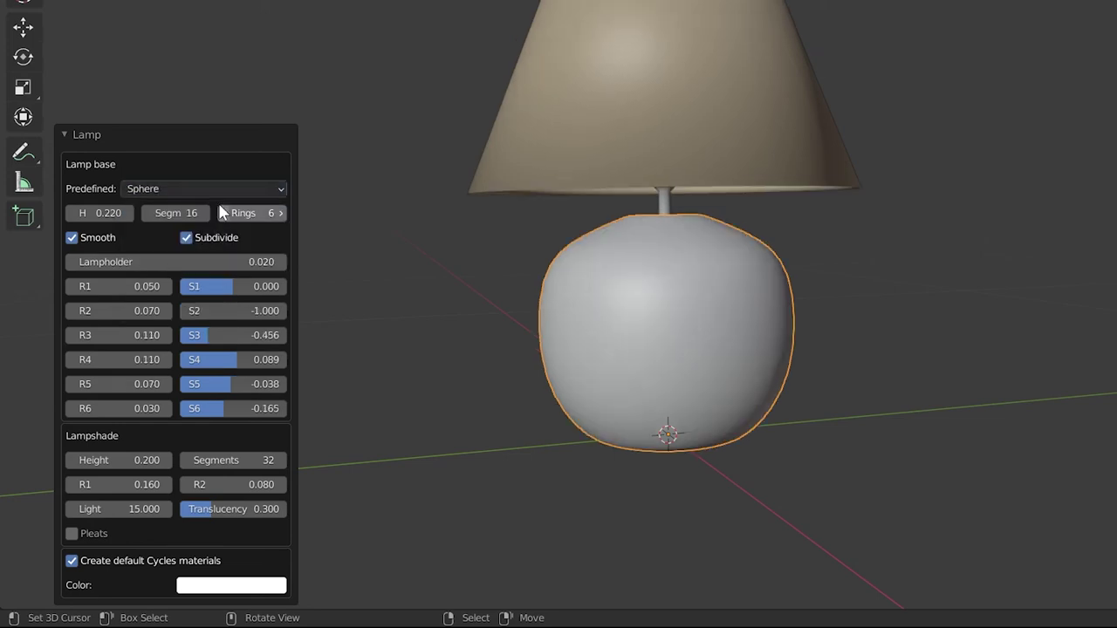
left_click(215, 192)
left_click(192, 243)
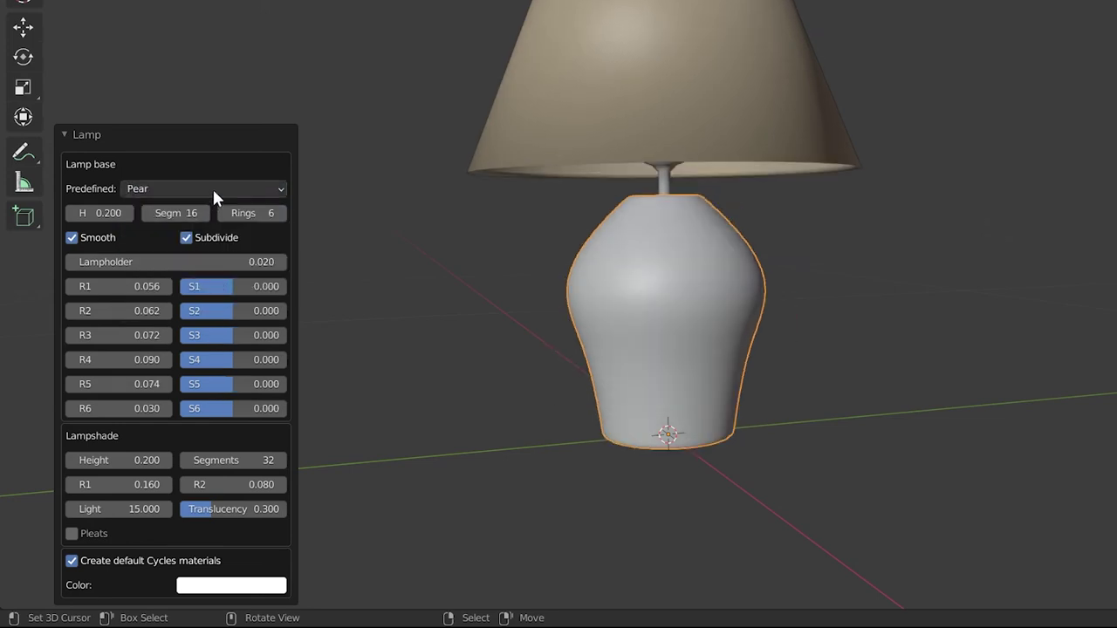
left_click(215, 190)
left_click(192, 265)
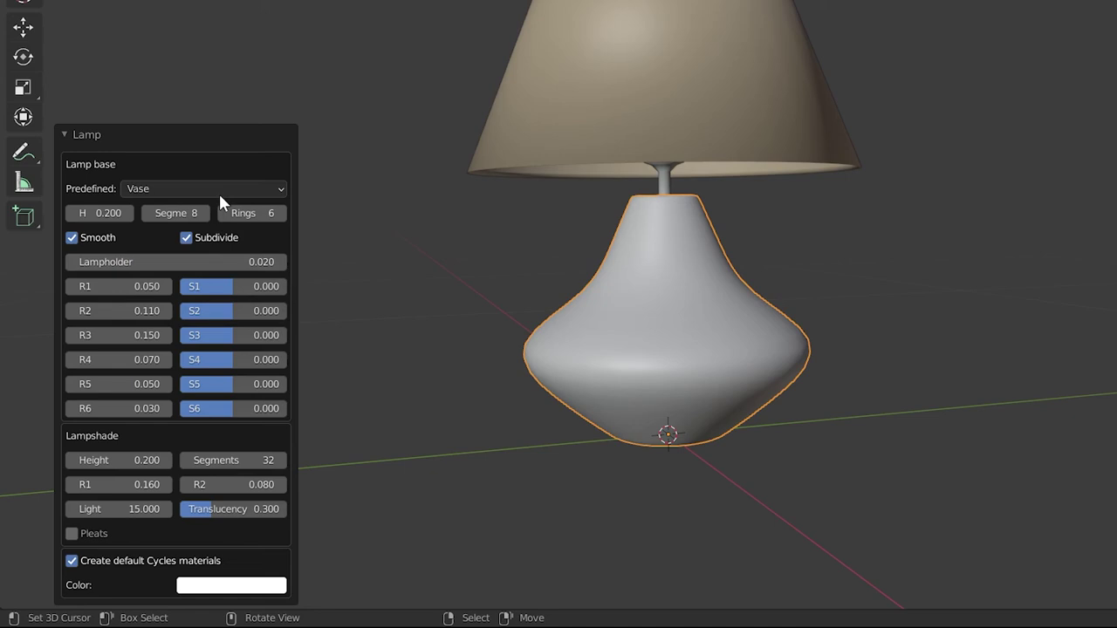
left_click(218, 191)
left_click(198, 254)
Preview a taller lampshade and a wider R2 radius, cancelling the R1 change.
left_click_drag(157, 459, 135, 489)
key("Escape")
left_click_drag(202, 489, 253, 499)
Keep lampshade R2 at 0.080 and set the shade to 4 segments for a square shape.
key("Escape")
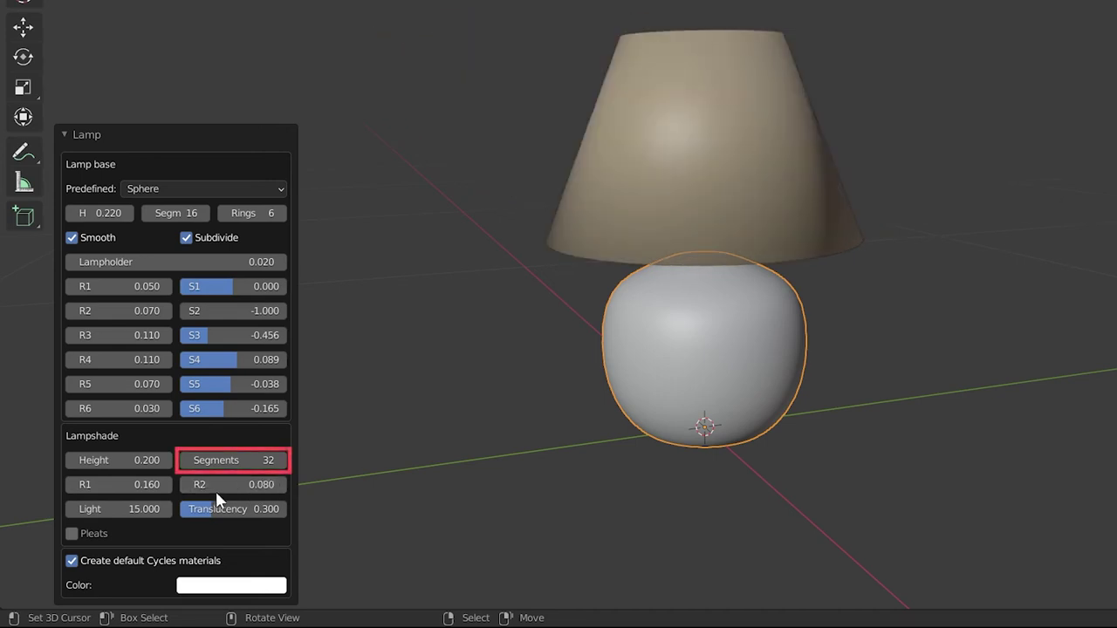
mouse_move(218, 461)
left_mouse_down()
mouse_move(196, 461)
mouse_move(216, 461)
left_mouse_up()
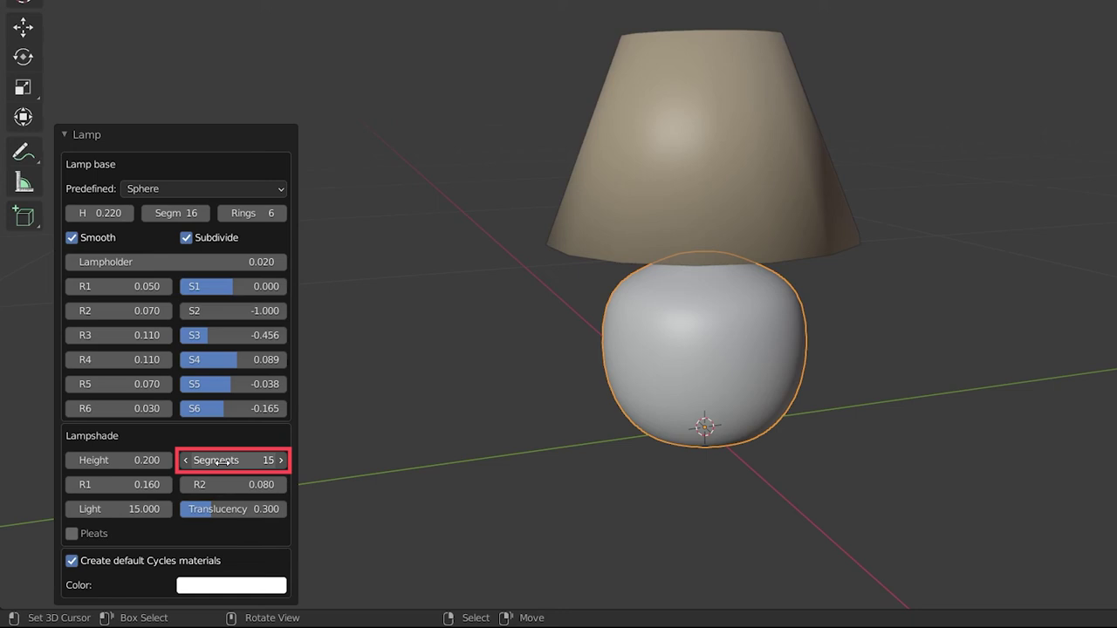
left_click(216, 461)
type("32")
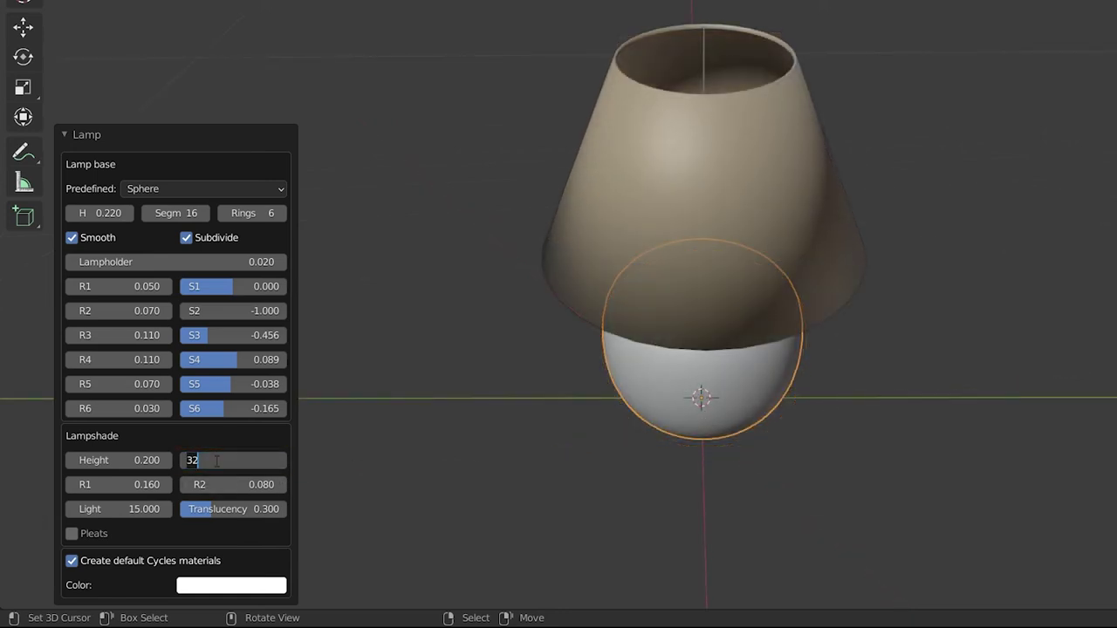
type("4")
key("Return")
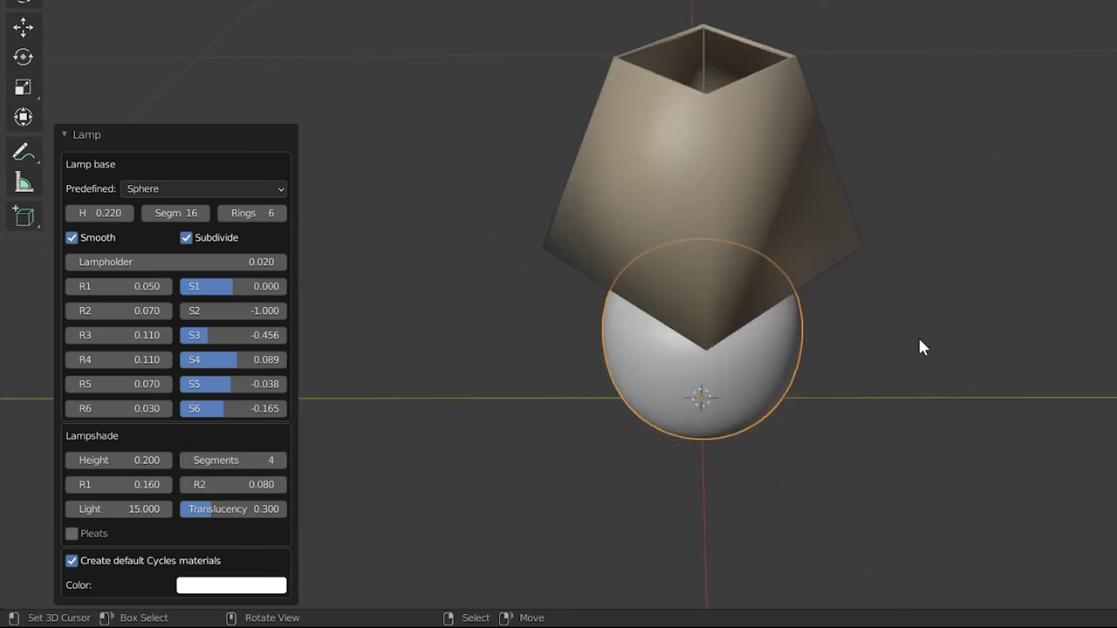
middle_click_drag(828, 239, 854, 247)
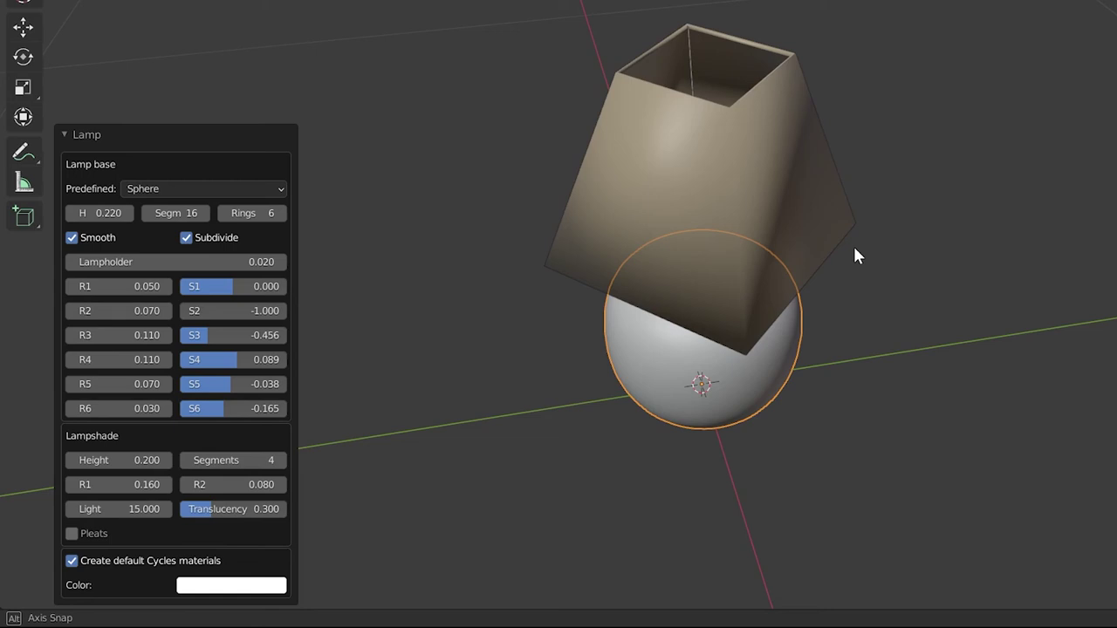
Enable pleats on the lampshade, keeping R3 at 0.010 after a brief preview.
left_click(72, 533)
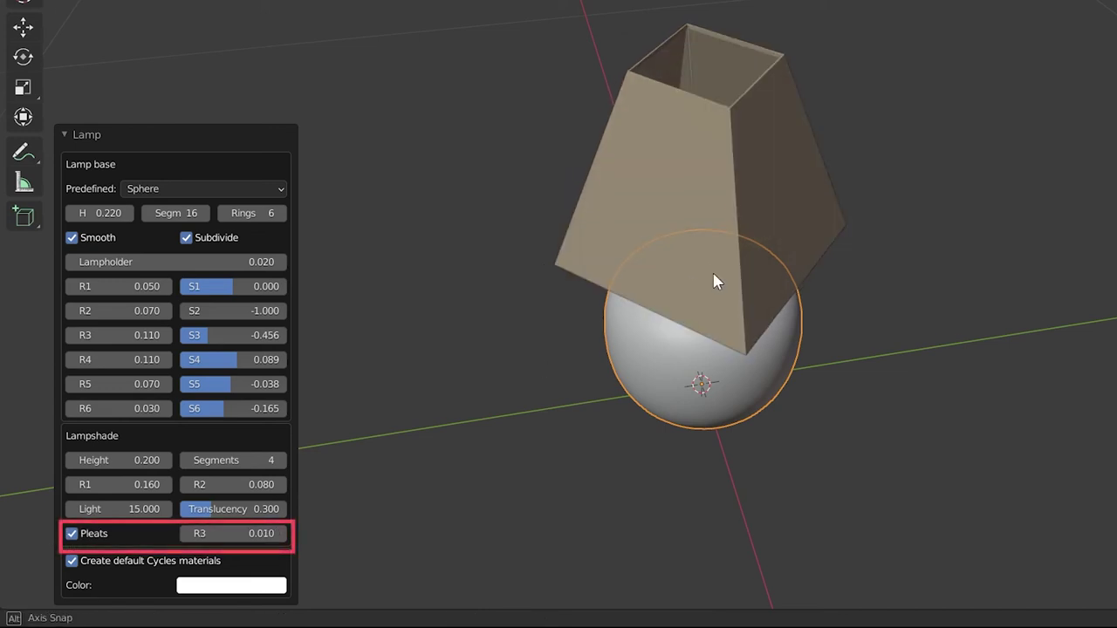
middle_click_drag(714, 281, 738, 279)
left_click_drag(226, 533, 170, 533)
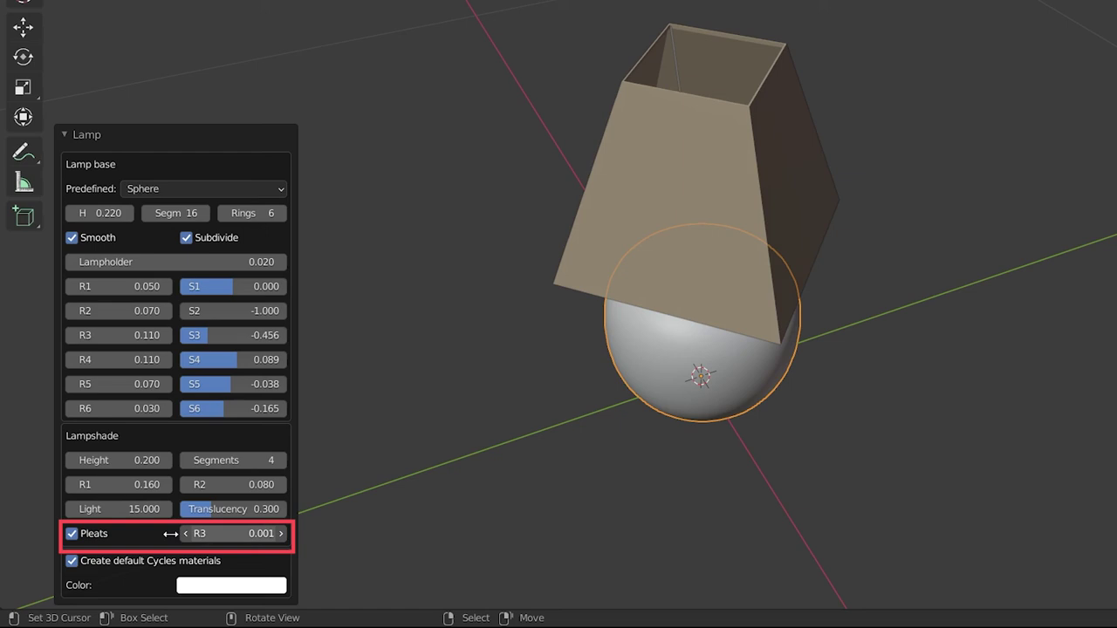
key("Escape")
middle_click_drag(418, 486, 760, 360)
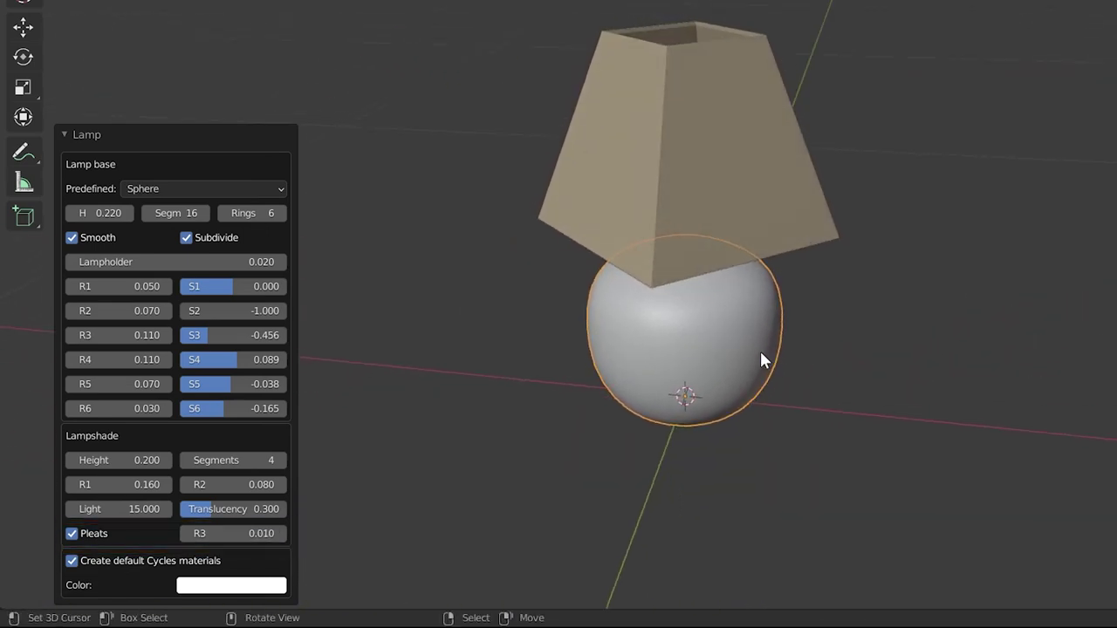